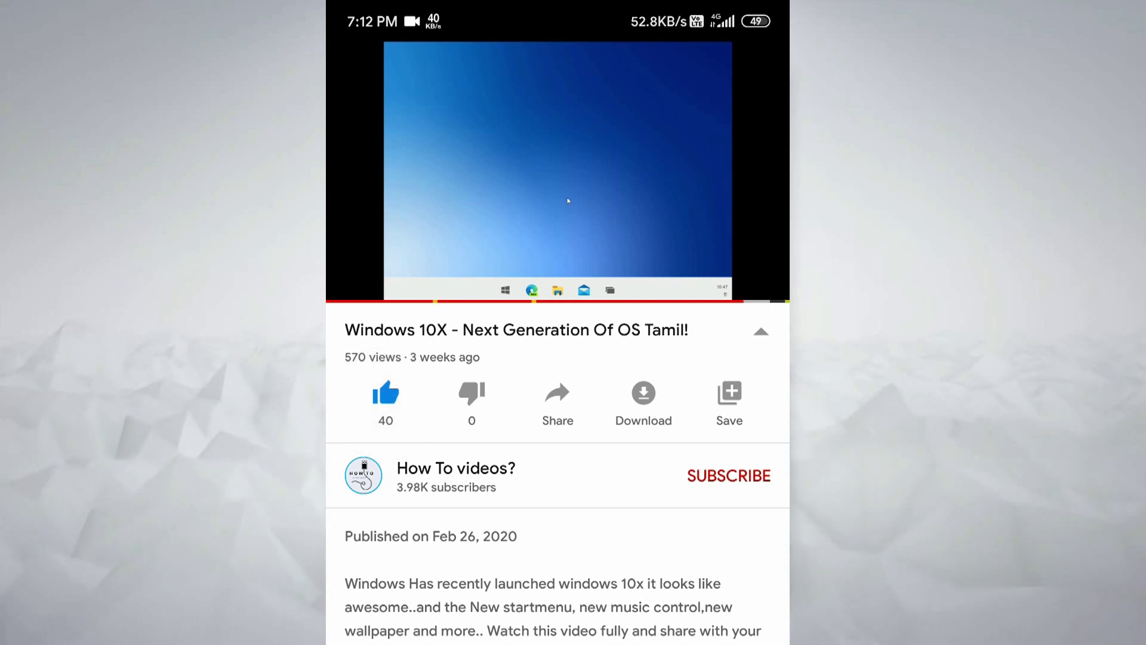
# - Subscribe to the How To videos? channel and set its notifications to All
pyautogui.click(746, 476)
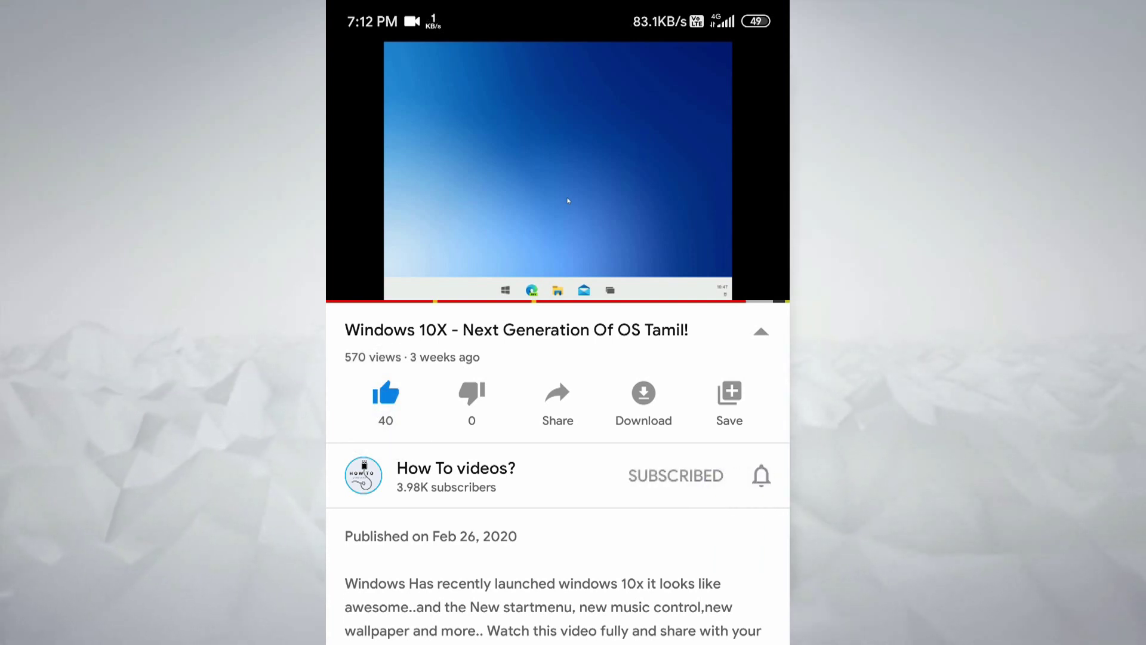
pyautogui.click(761, 476)
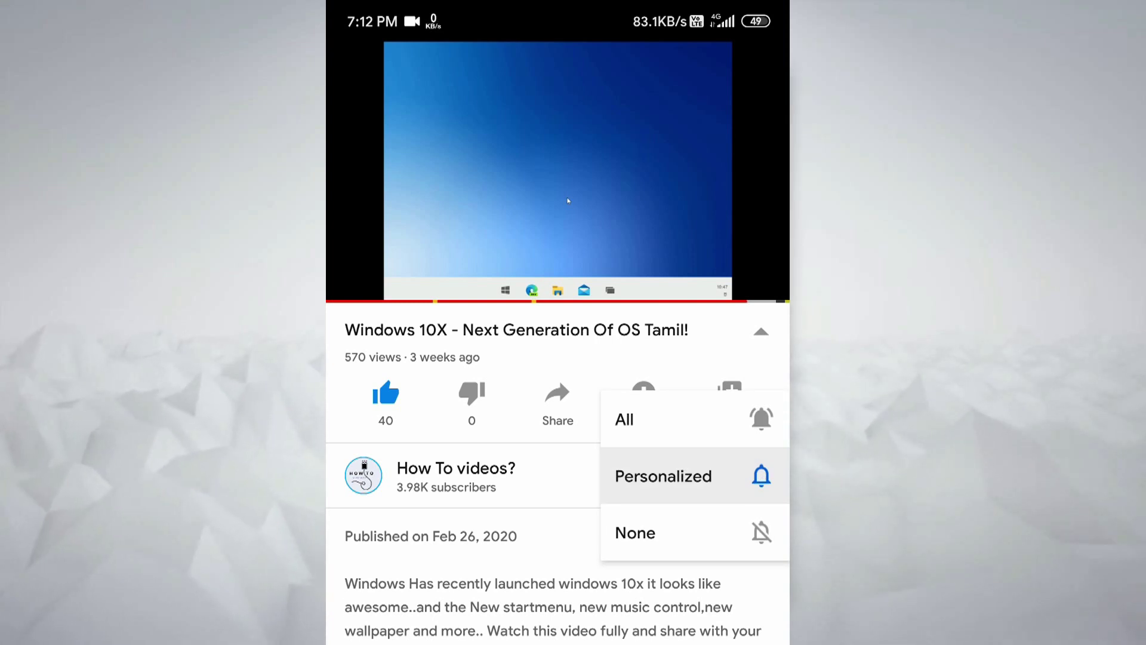
pyautogui.click(753, 419)
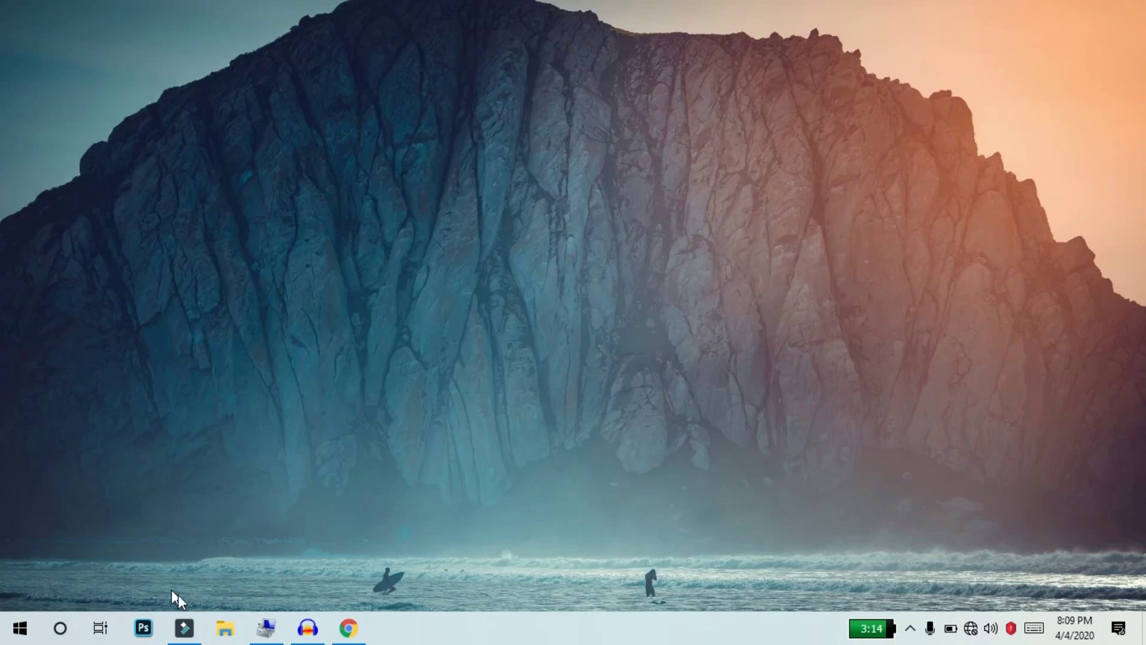
# - Switch to Google Chrome and search Google for "hp 245 g5 graphics driver download"
pyautogui.click(345, 632)
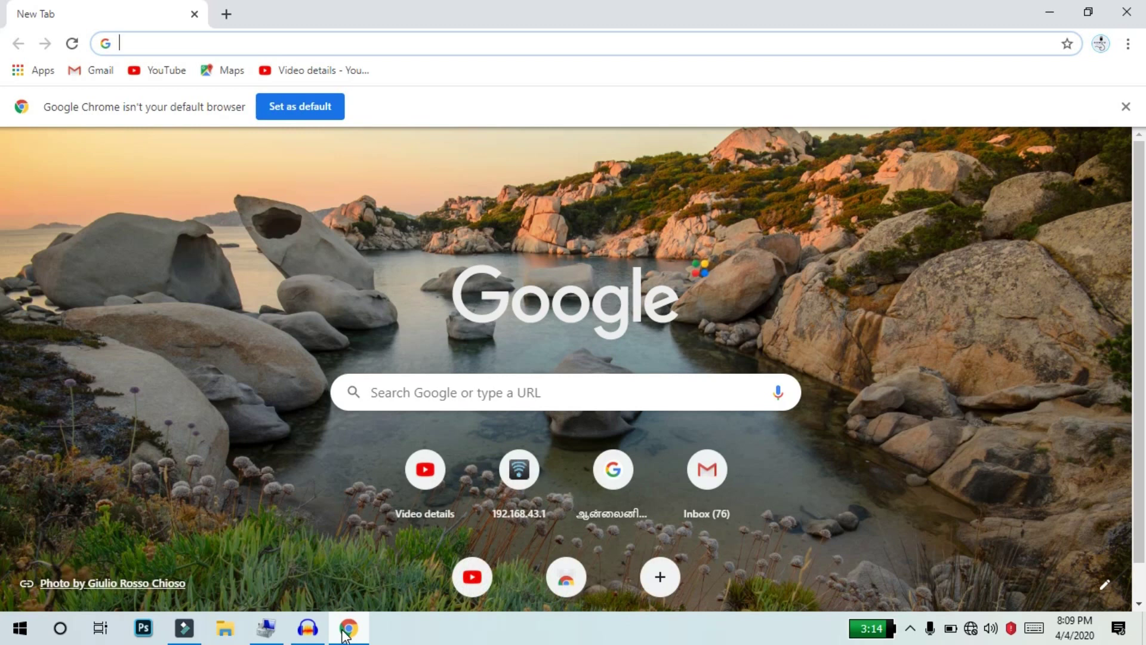
pyautogui.write('hp 2')
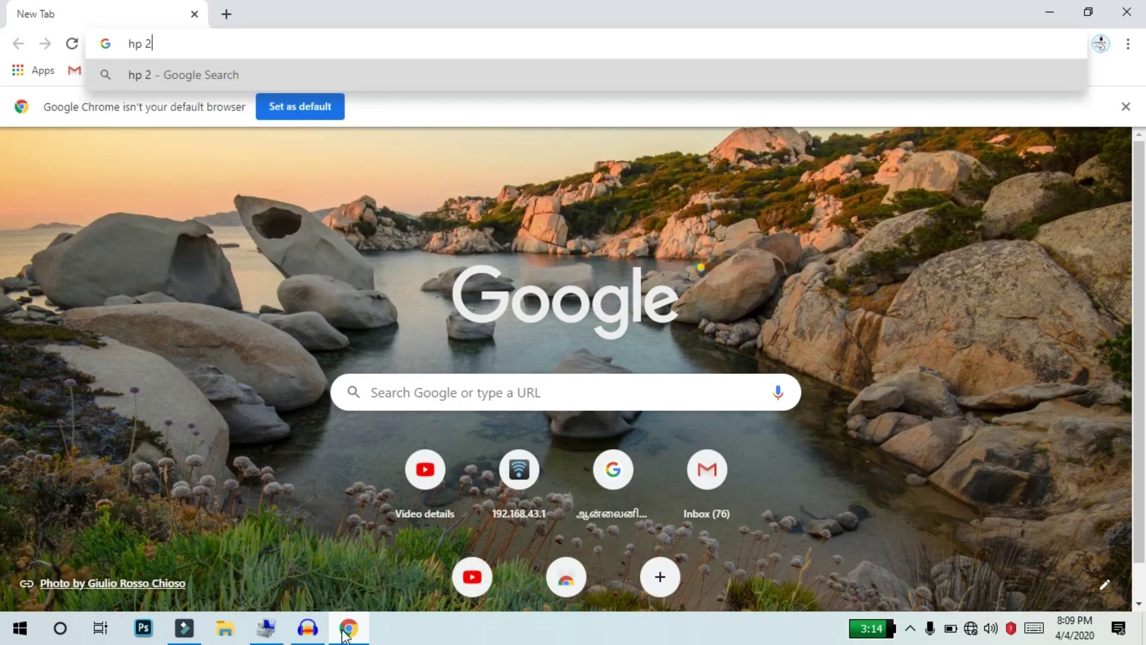
pyautogui.write('4')
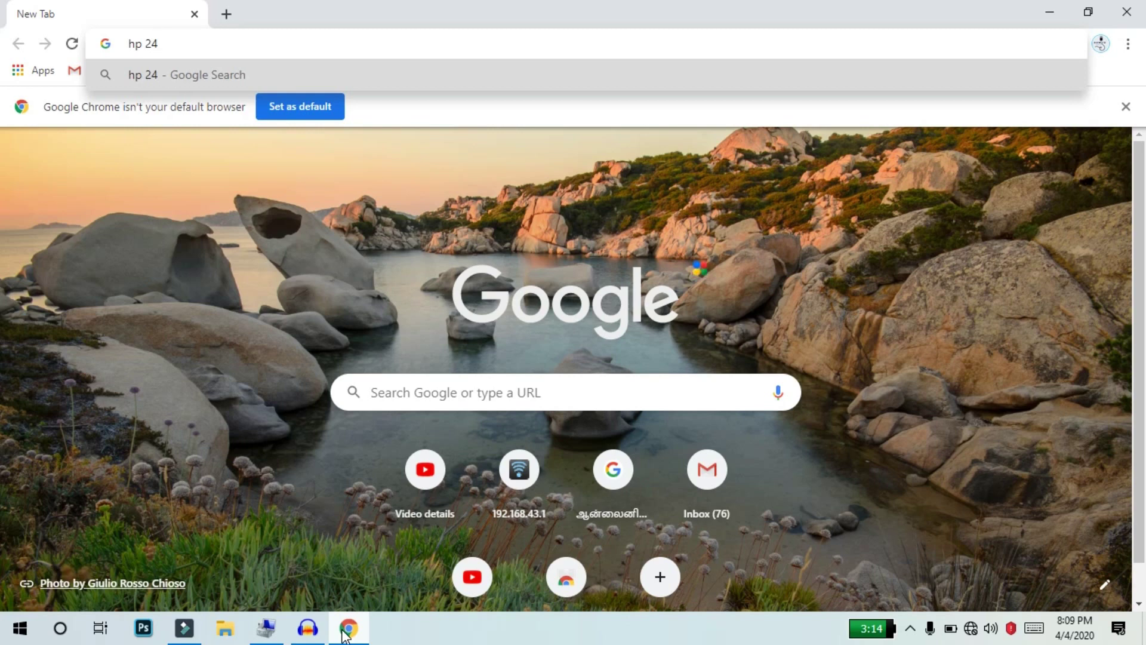
pyautogui.write('5')
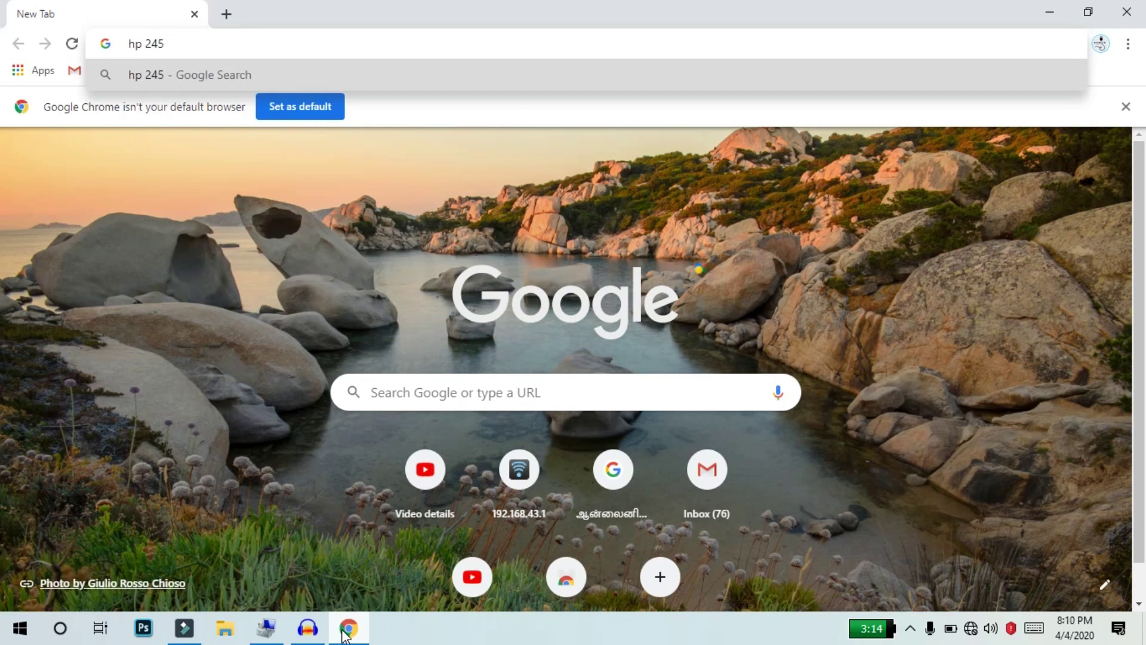
pyautogui.write(' g5 gra')
pyautogui.press('Down')
pyautogui.press('Return')
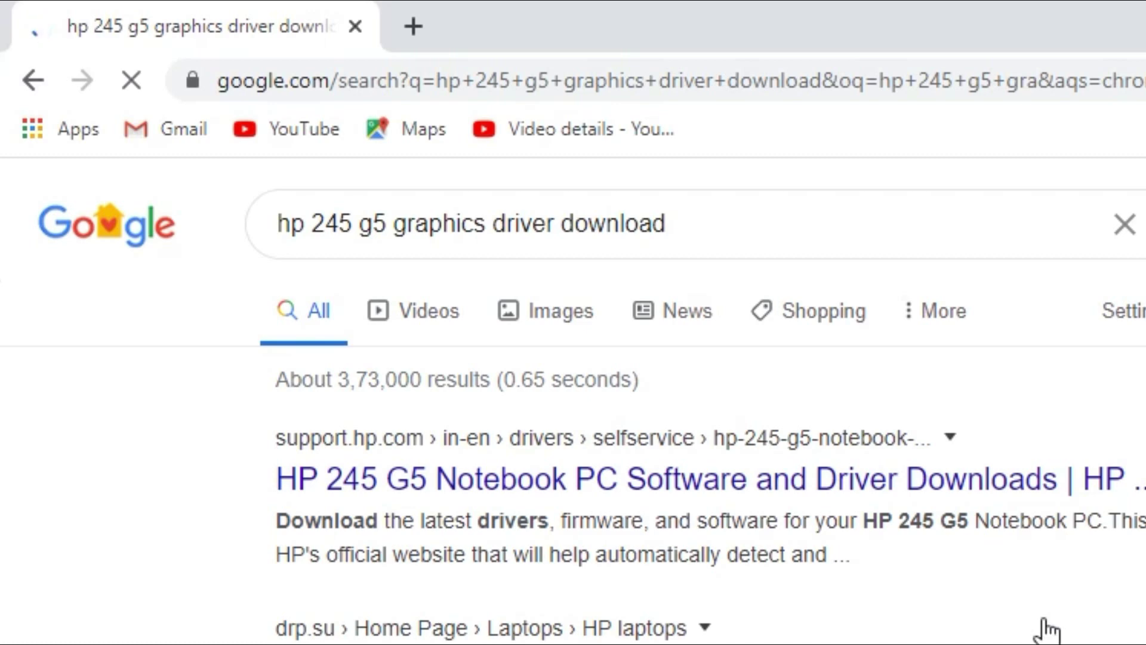
# - Open the support.hp.com result for HP 245 G5 Notebook PC software and drivers in a new tab and go to it
pyautogui.rightClick(1051, 483)
pyautogui.click(1116, 497)
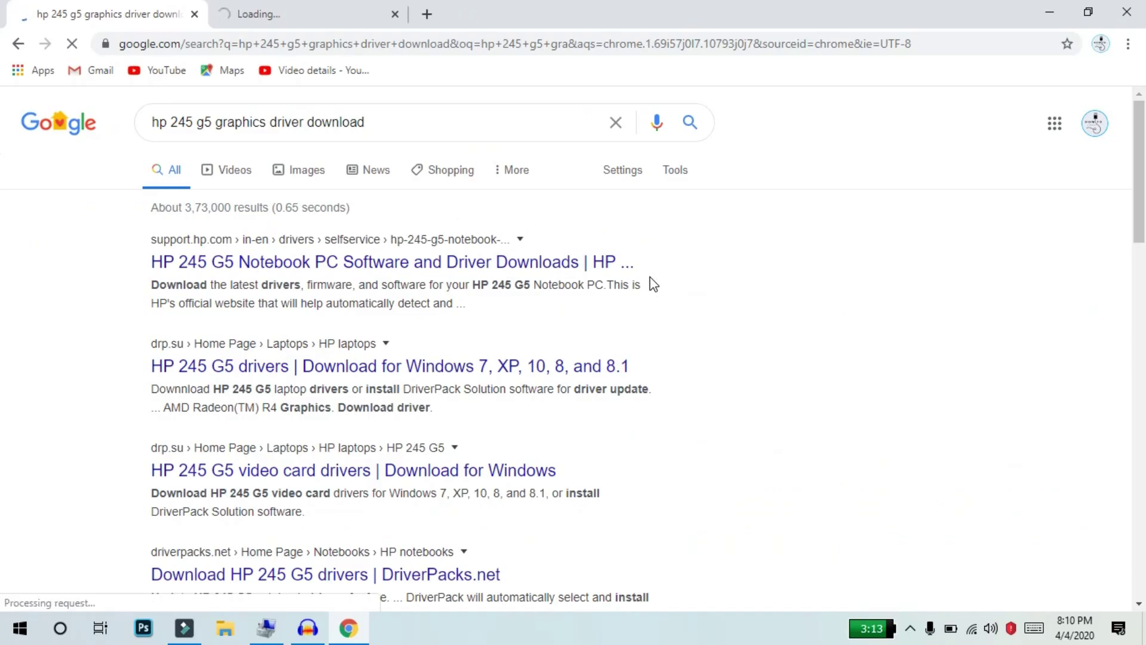
pyautogui.click(310, 9)
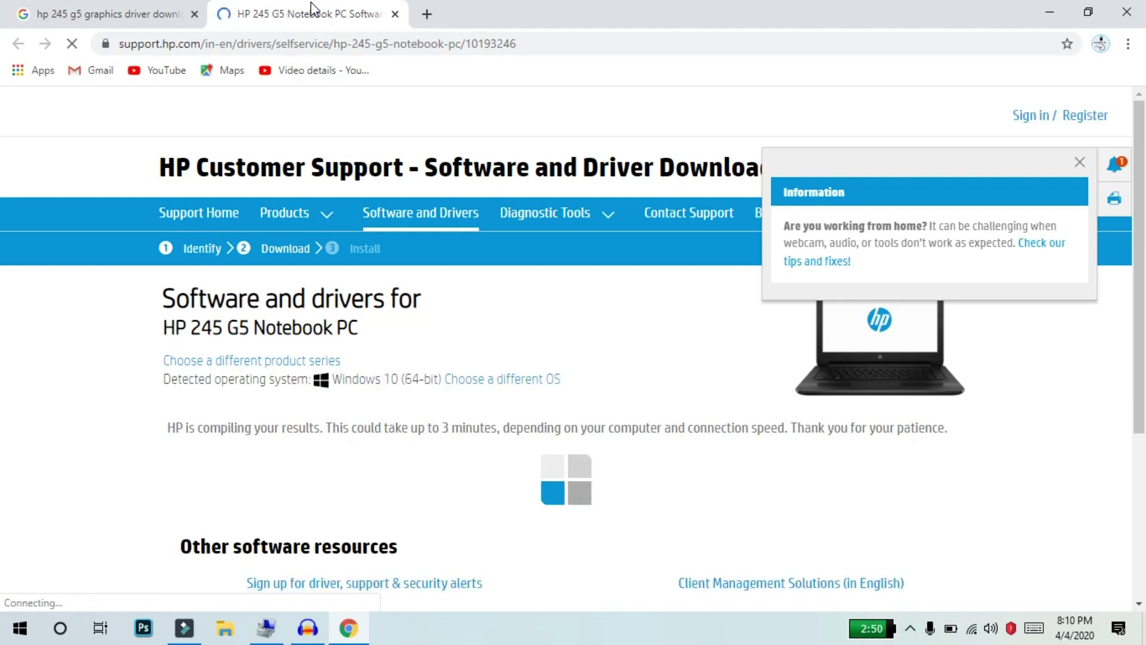
# - Highlight the HP 245 G5 Notebook PC product name and look over the page's driver categories
pyautogui.scroll(-4, 1064, 326)
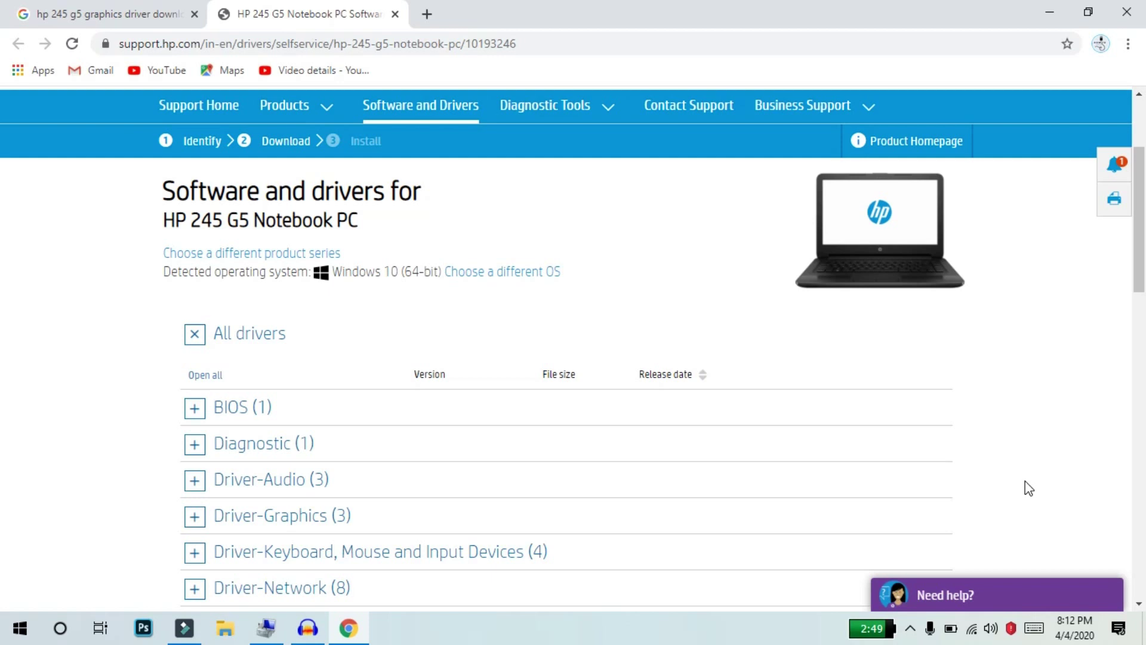
pyautogui.click(159, 227)
pyautogui.moveTo(168, 227); pyautogui.dragTo(394, 233)
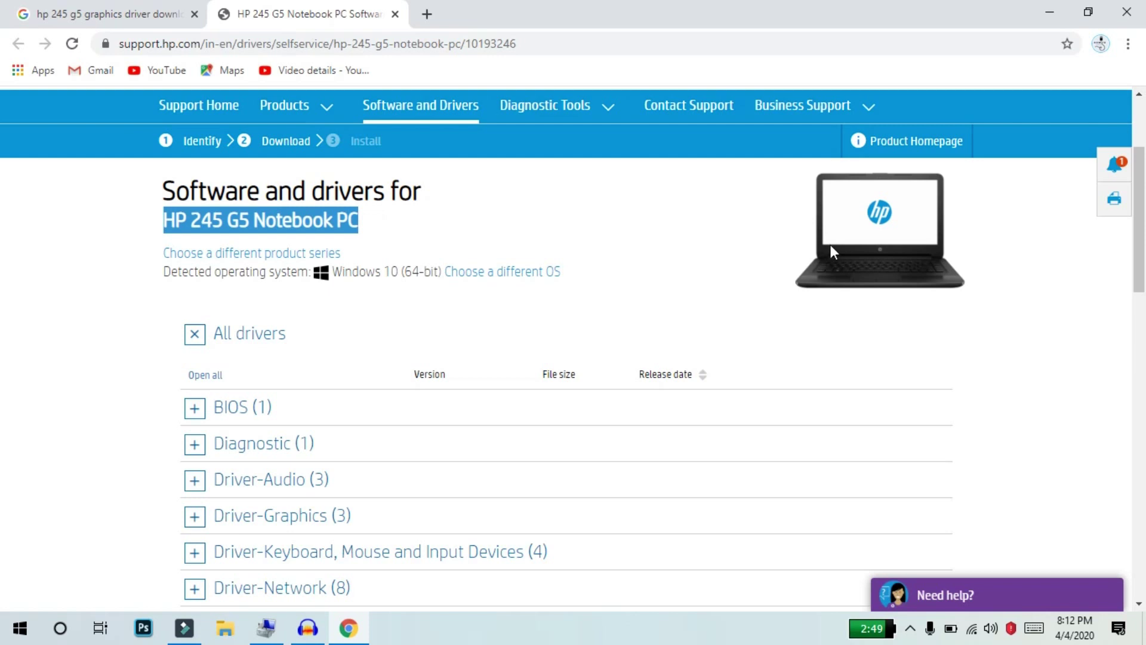
pyautogui.scroll(-5, 690, 268)
pyautogui.scroll(6, 665, 357)
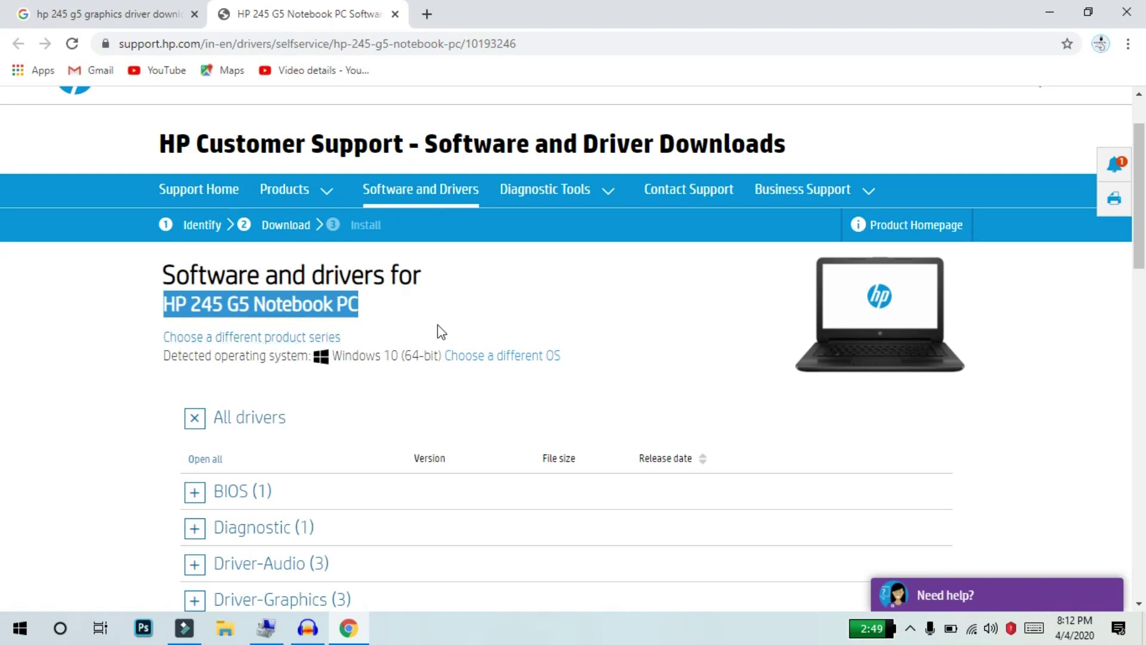
# - Expand the audio, graphics, network and keyboard driver categories to view the available downloads
pyautogui.scroll(-4, 448, 325)
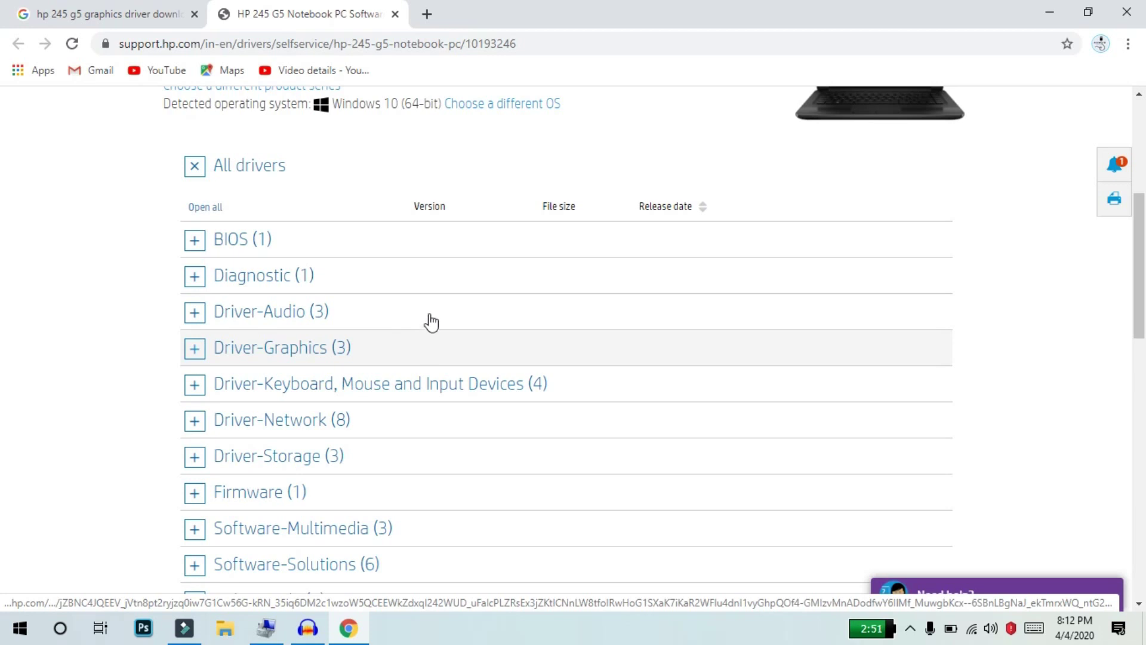
pyautogui.click(237, 323)
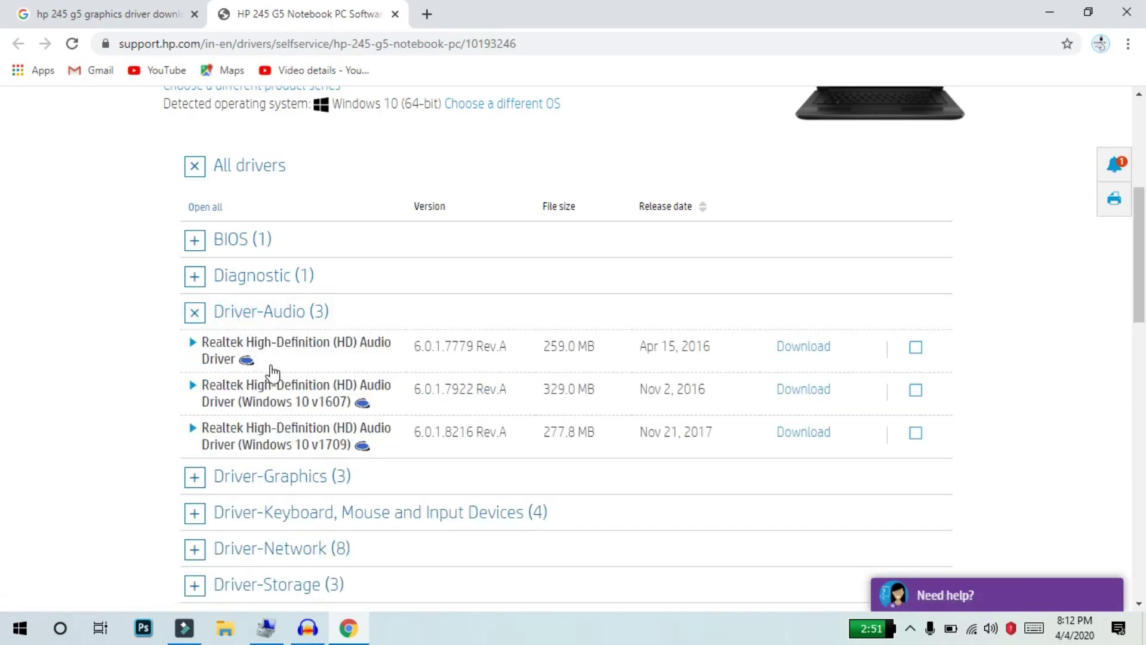
pyautogui.scroll(-4, 333, 427)
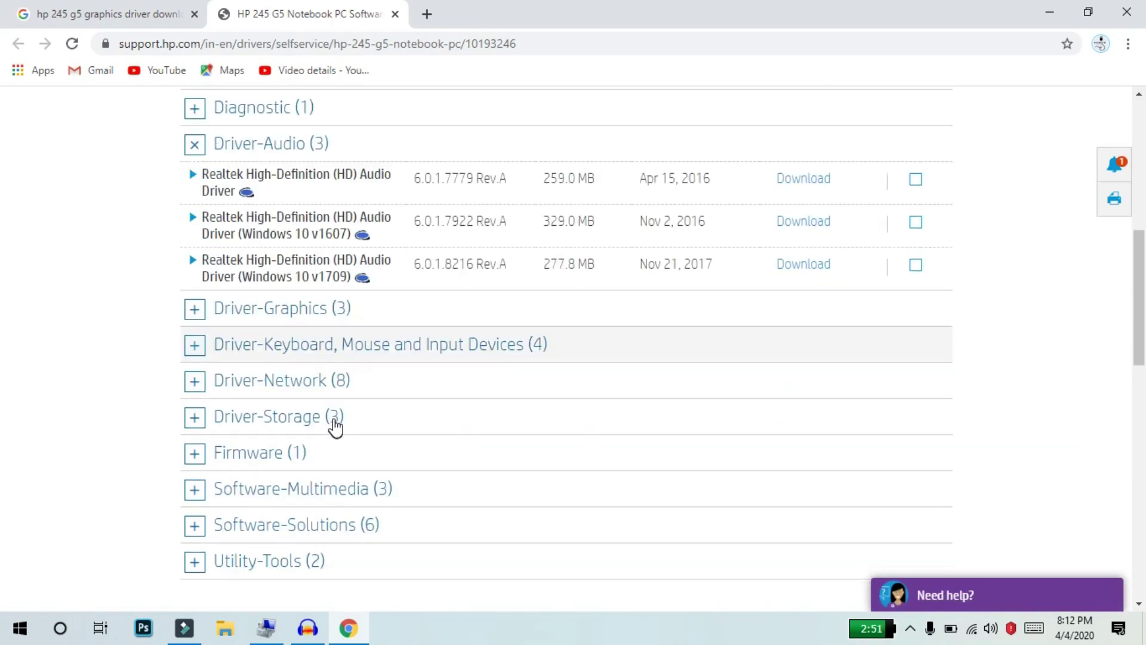
pyautogui.click(289, 230)
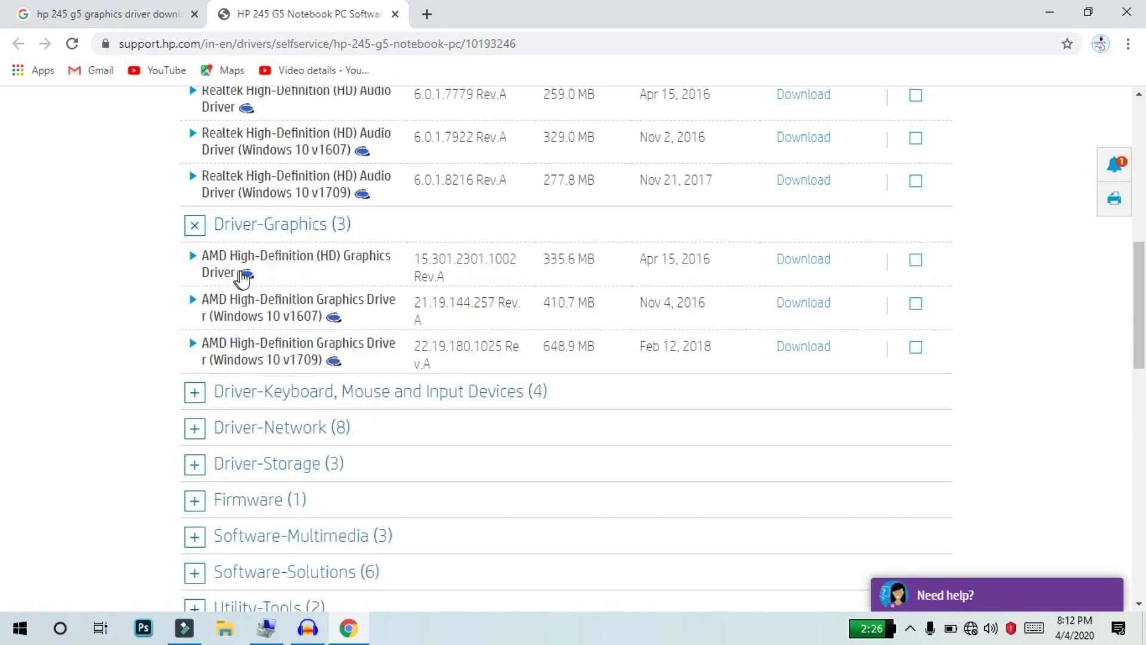
pyautogui.scroll(-3, 413, 266)
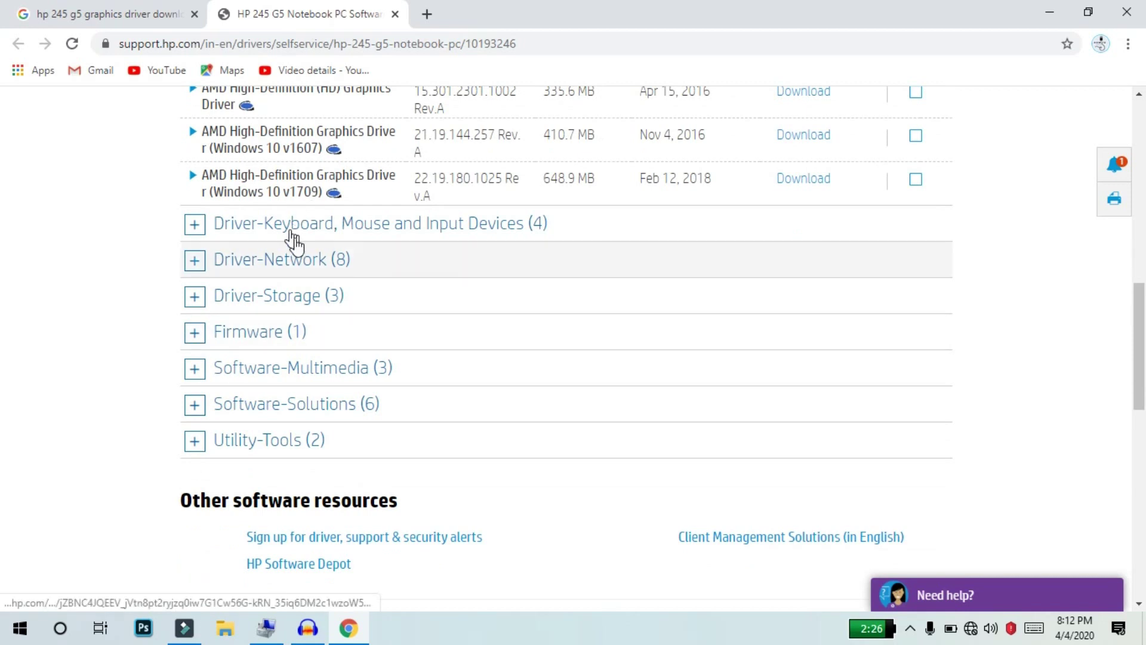
pyautogui.click(294, 261)
pyautogui.click(322, 225)
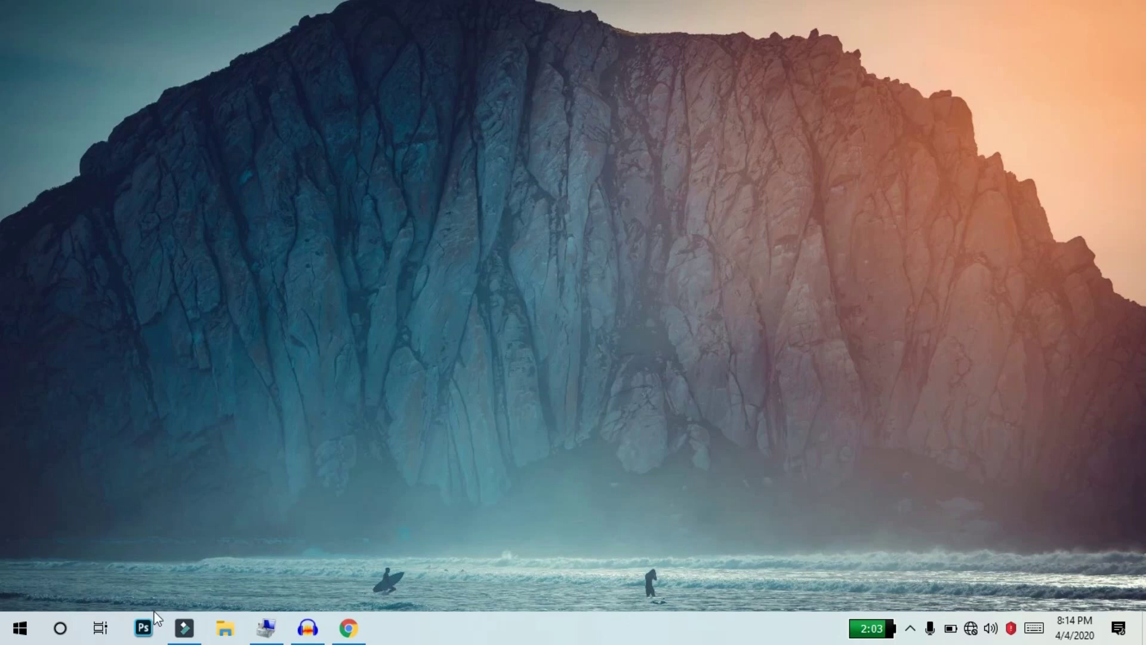
# - Open Computer Management in a maximized window and display its Device Manager
pyautogui.click(20, 628)
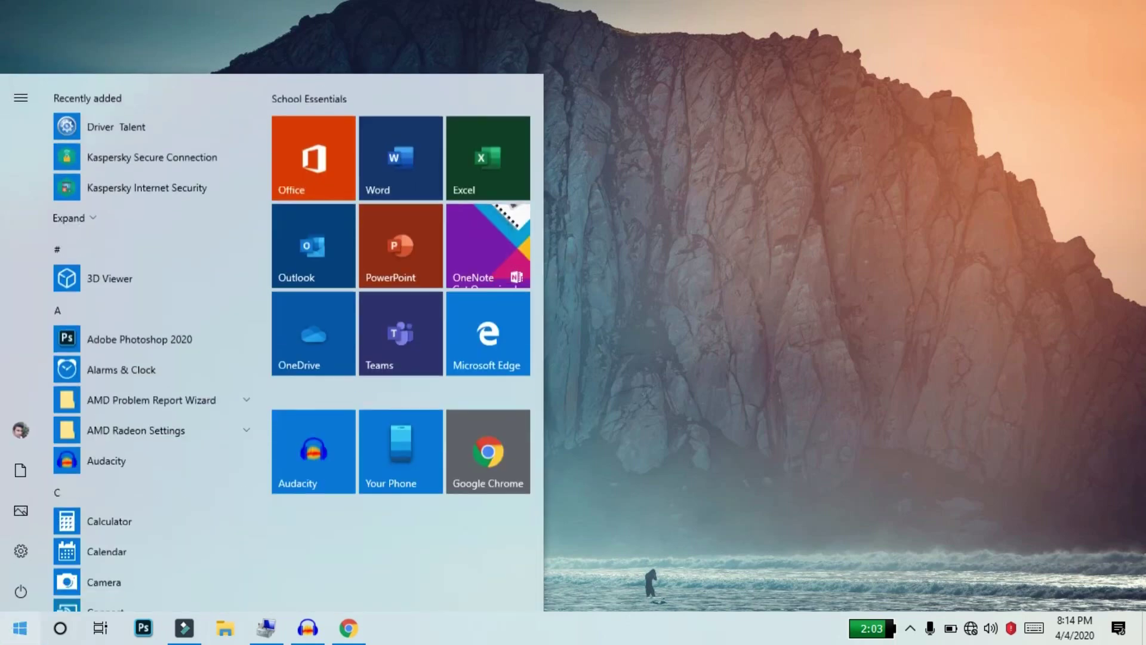
pyautogui.click(847, 410)
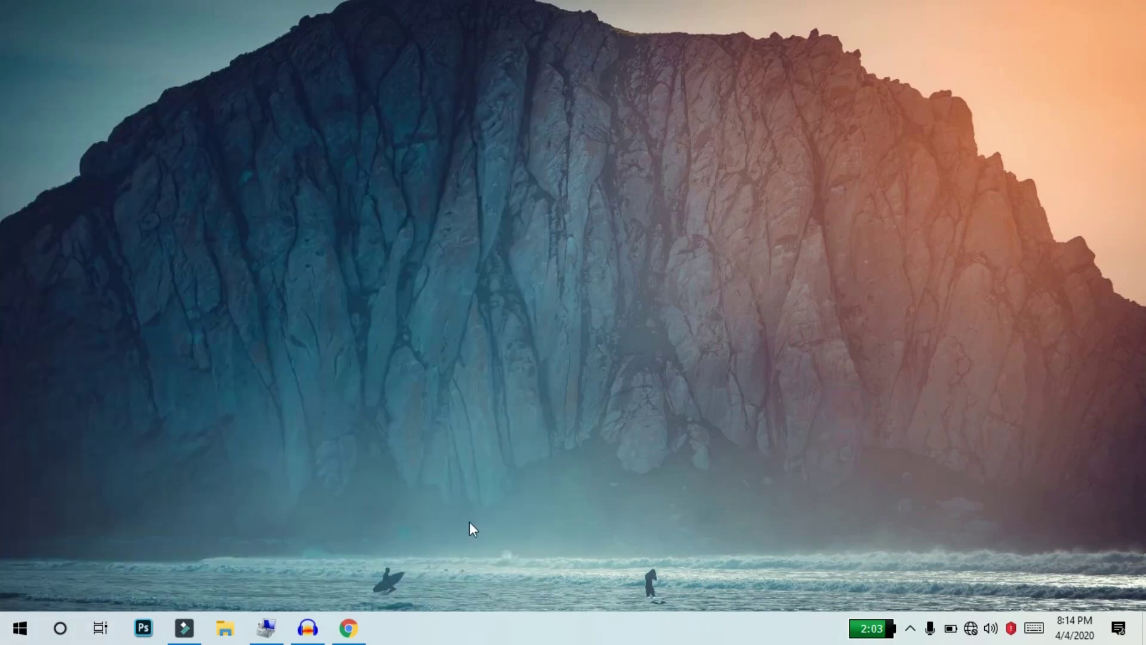
pyautogui.rightClick(18, 629)
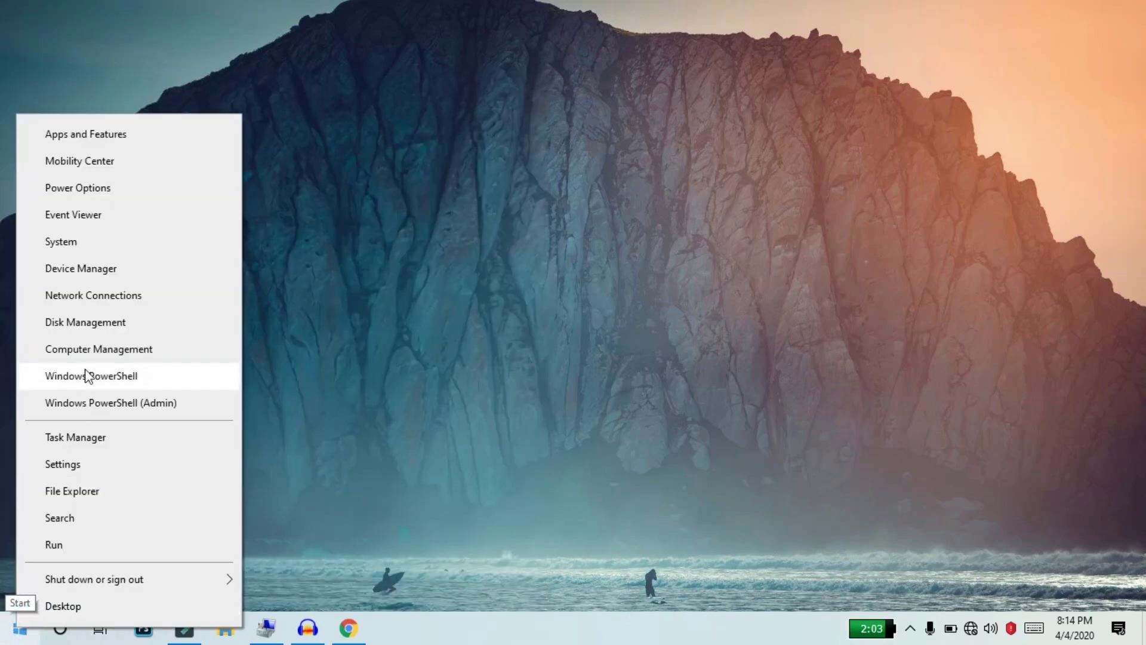
pyautogui.click(122, 353)
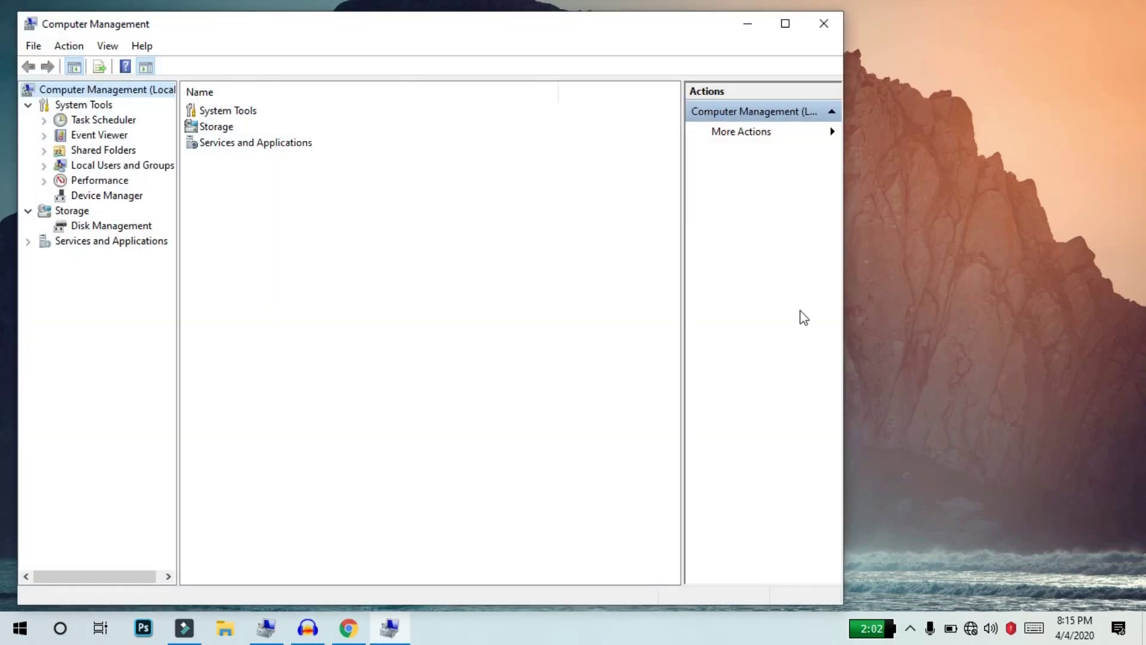
pyautogui.click(784, 25)
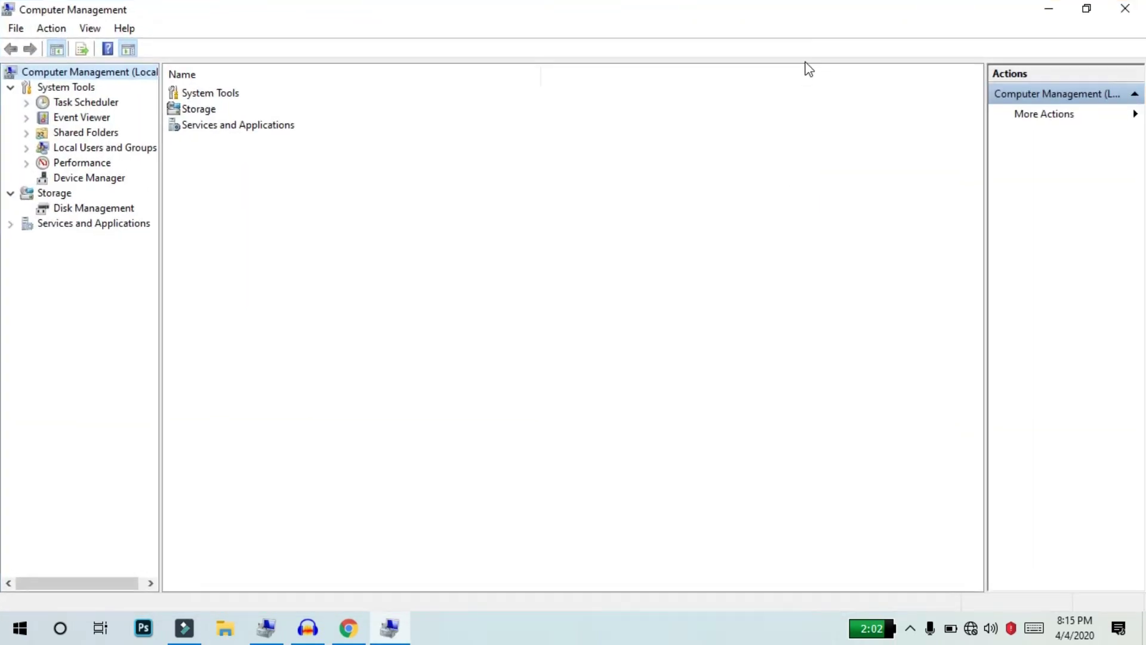
pyautogui.click(89, 177)
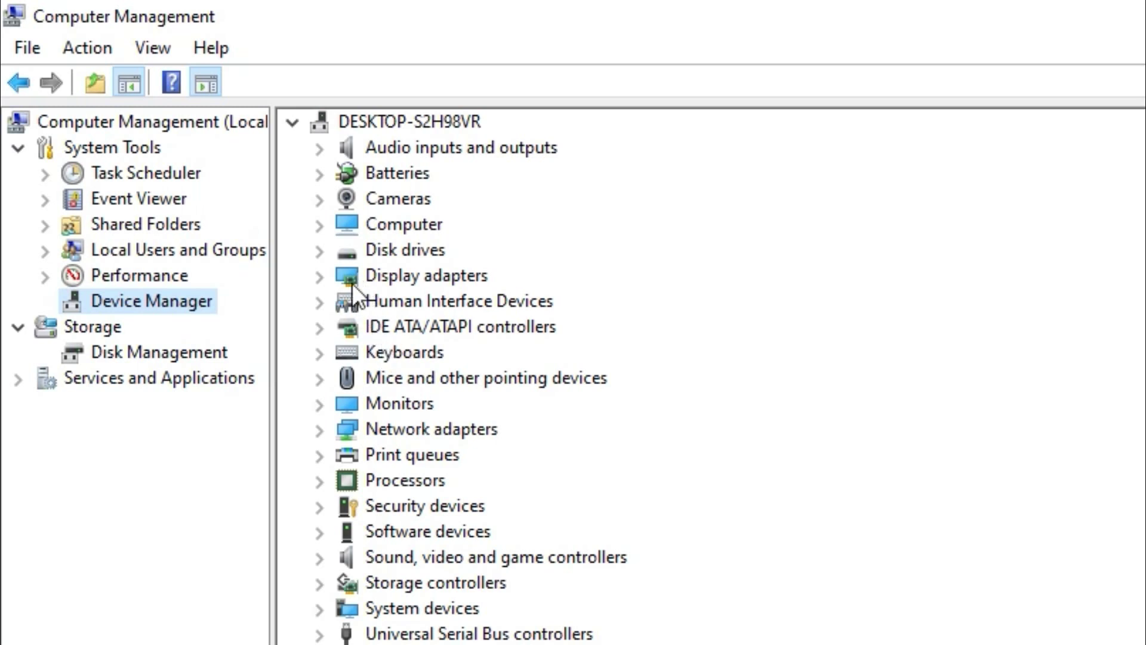
# - Expand Display adapters and open the driver update options for AMD Radeon(TM) R4 Graphics
pyautogui.click(323, 275)
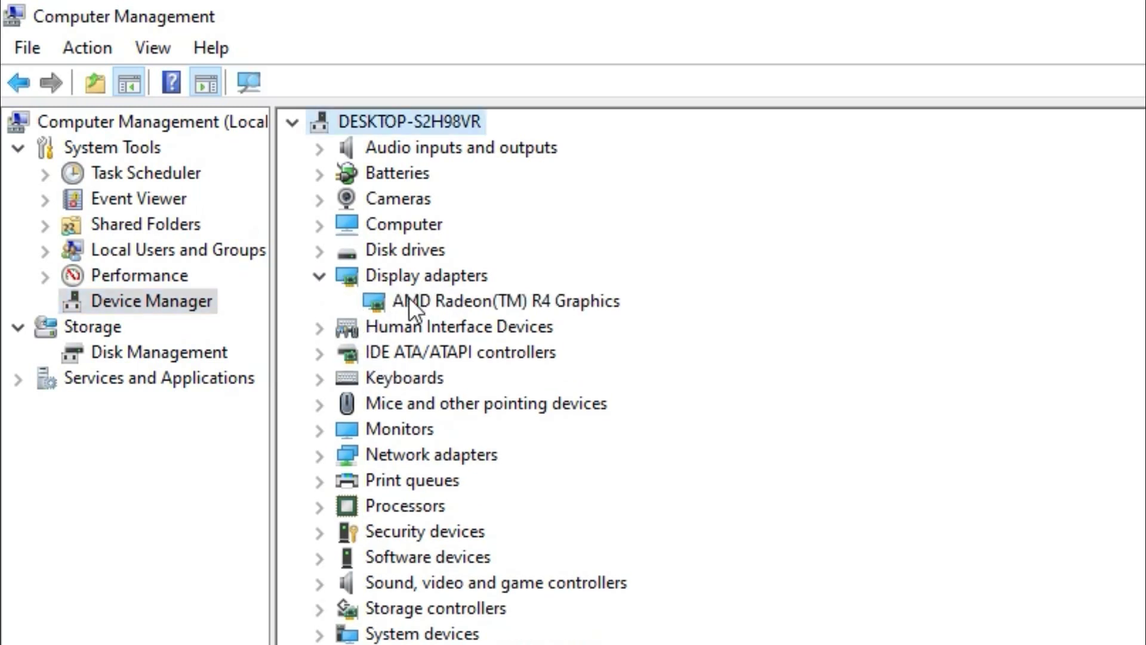
pyautogui.click(430, 296)
pyautogui.rightClick(430, 296)
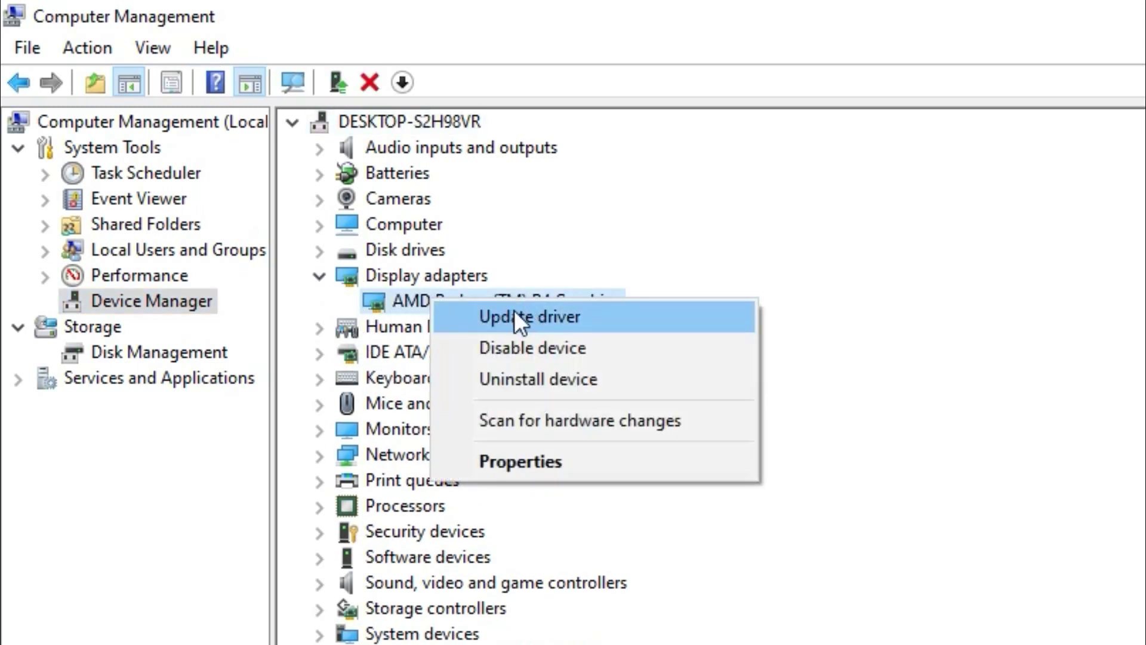
pyautogui.click(683, 316)
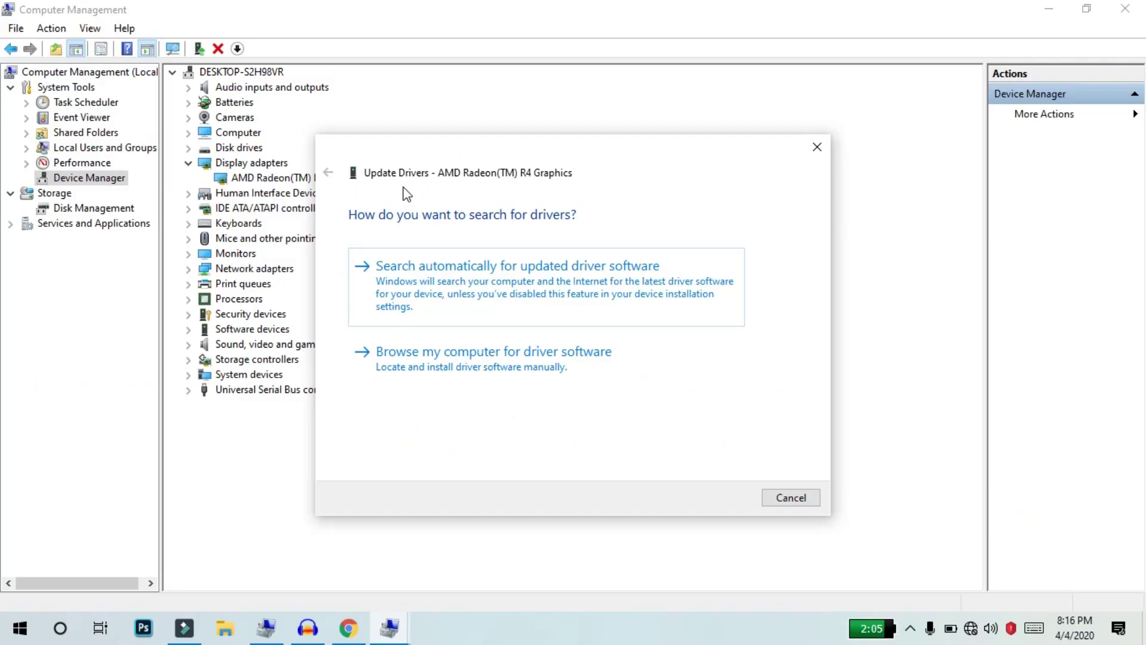
# - Check the network connections and cancel the open driver update
pyautogui.click(979, 626)
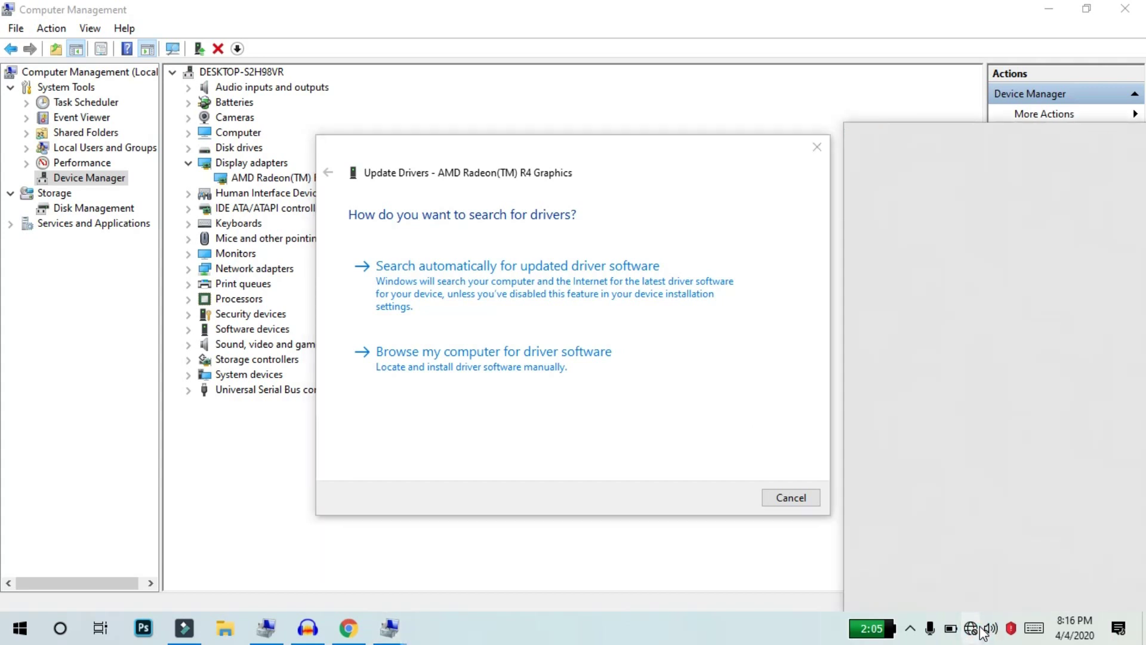
pyautogui.click(725, 634)
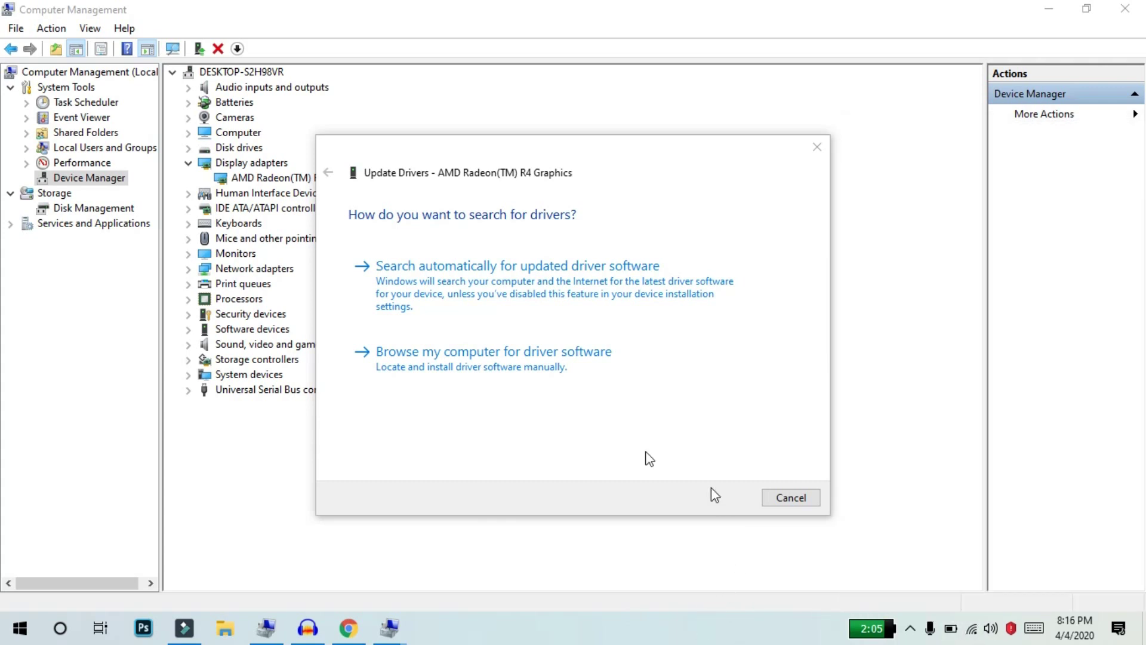
pyautogui.click(817, 147)
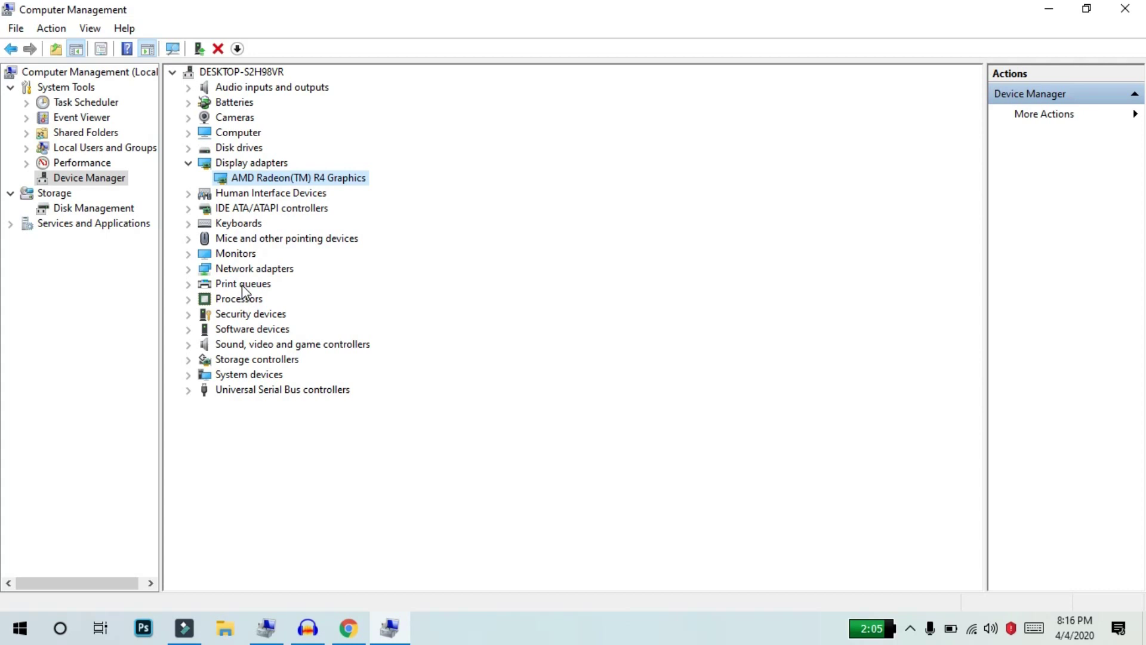
# - Update the AMD Radeon(TM) R4 Graphics driver by searching automatically for updated driver software
pyautogui.rightClick(264, 181)
pyautogui.click(307, 191)
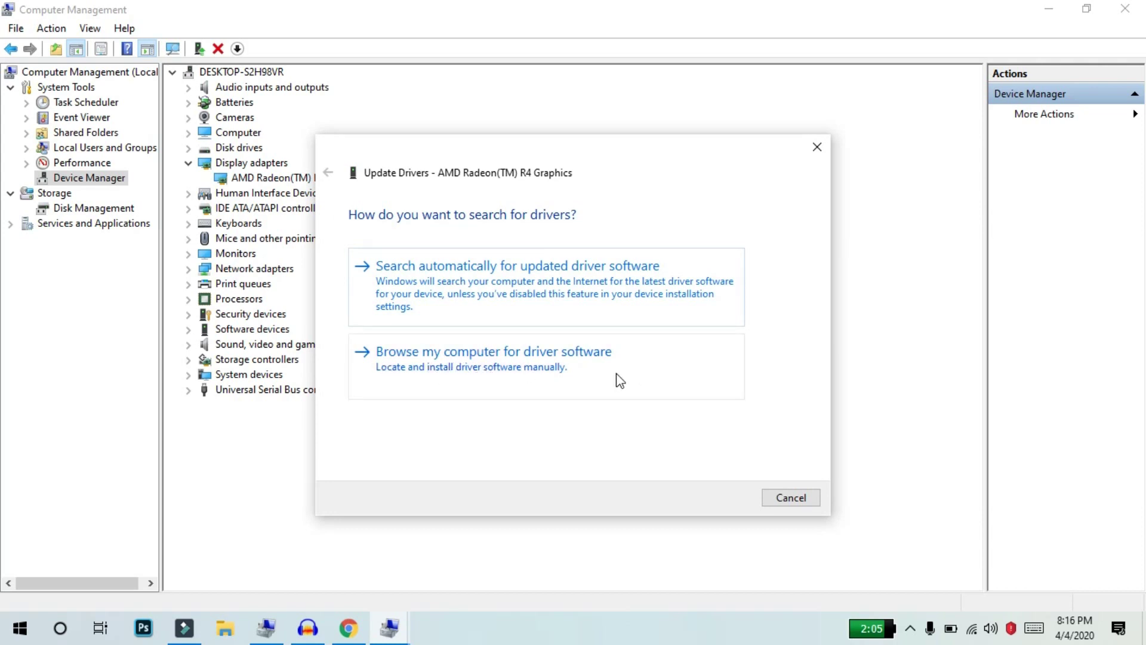
pyautogui.click(516, 285)
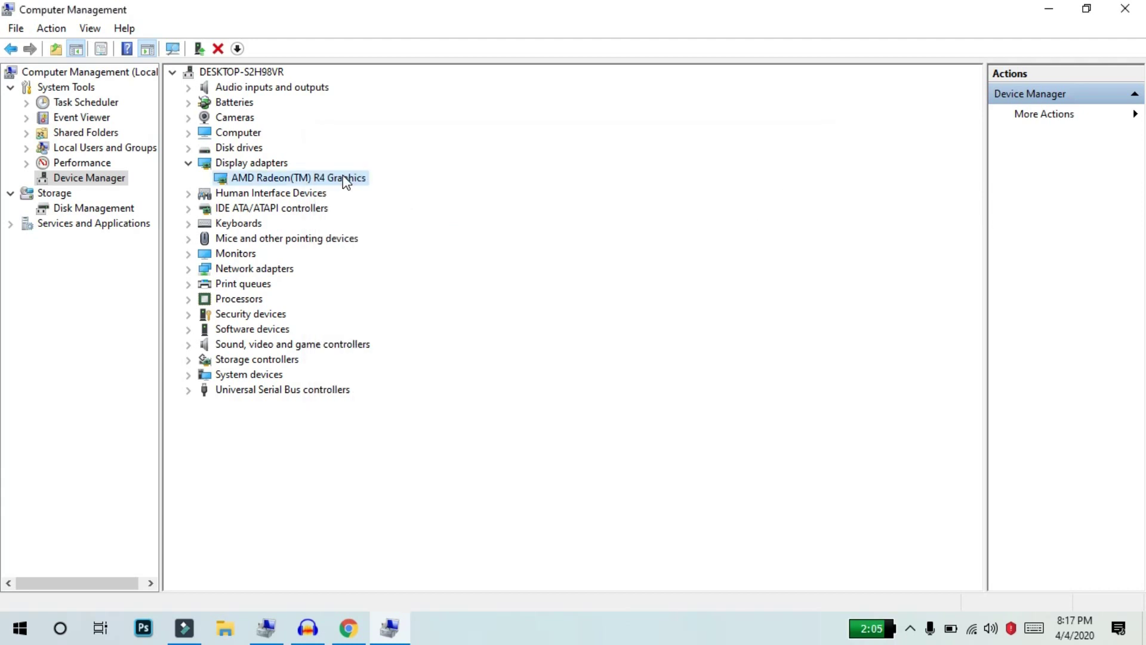
# - Expand the Keyboards category and show the driver update option for the HID Keyboard Device
pyautogui.click(188, 223)
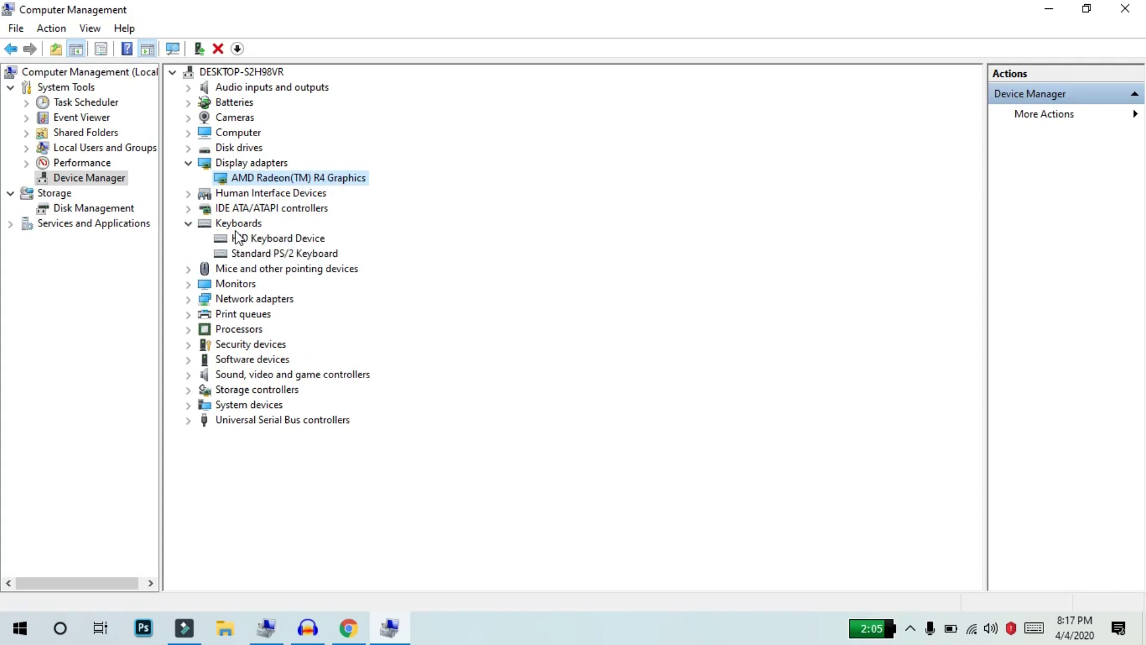
pyautogui.rightClick(255, 238)
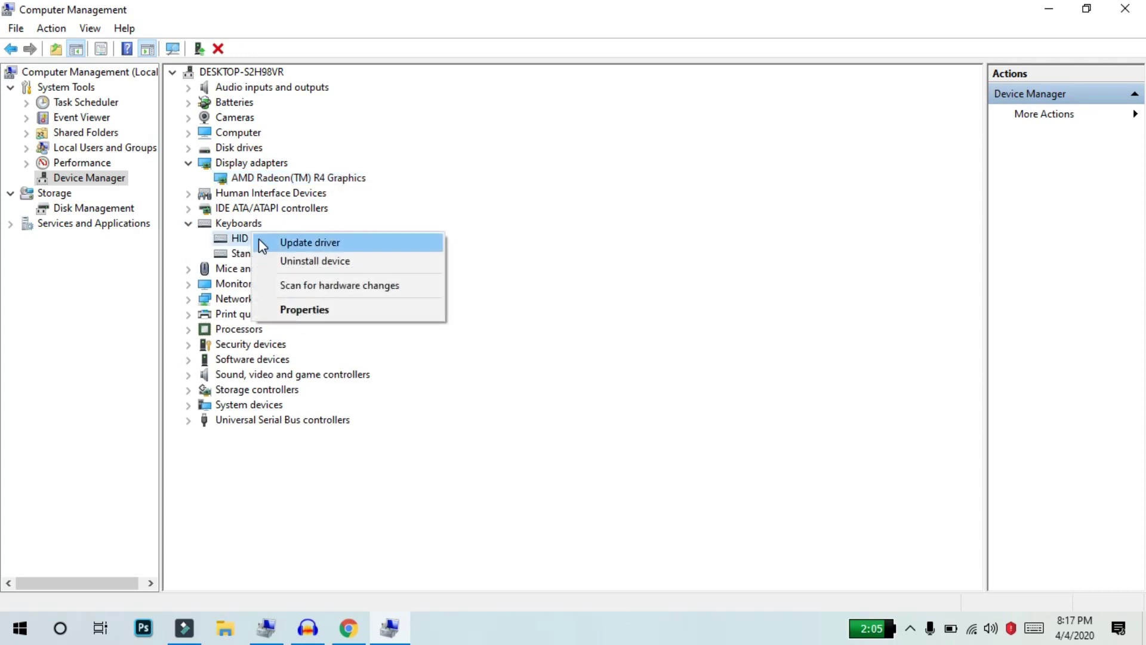
pyautogui.click(749, 240)
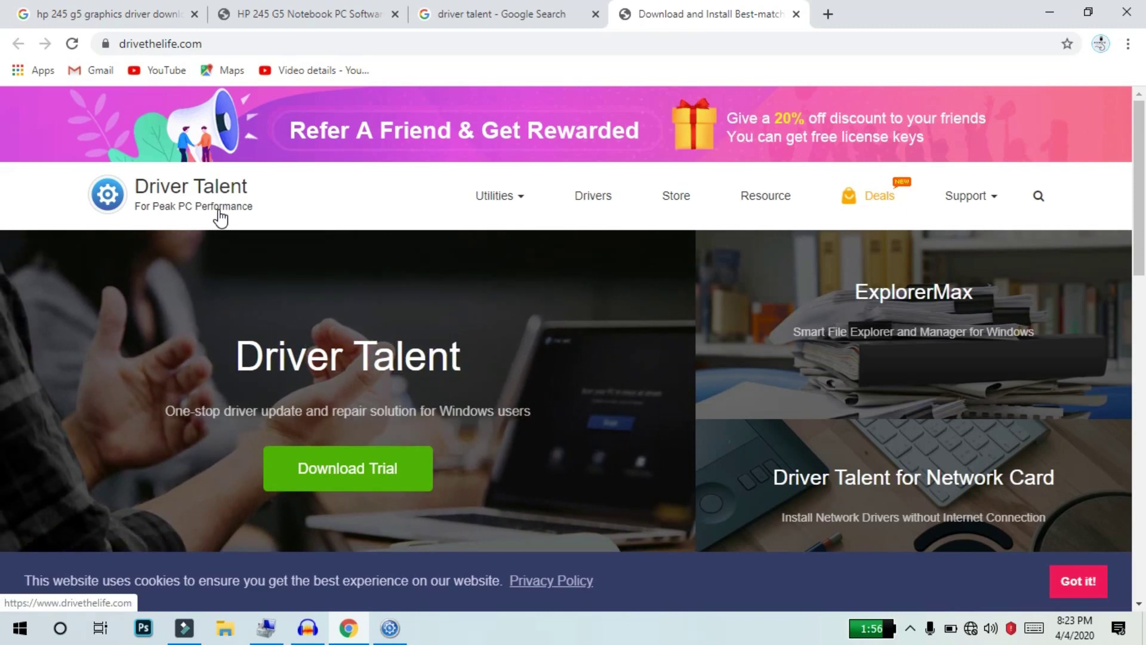
# - Switch to Driver Talent and look over its main menu options and the drivers available for backup in the Rescue Center
pyautogui.click(389, 628)
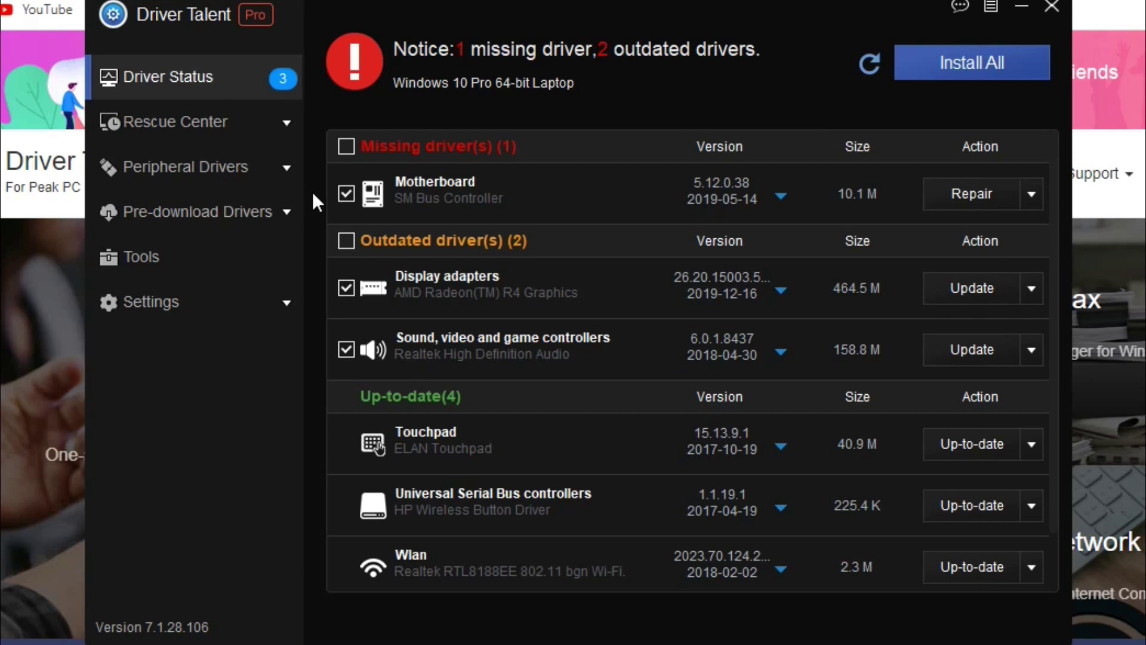
pyautogui.click(993, 9)
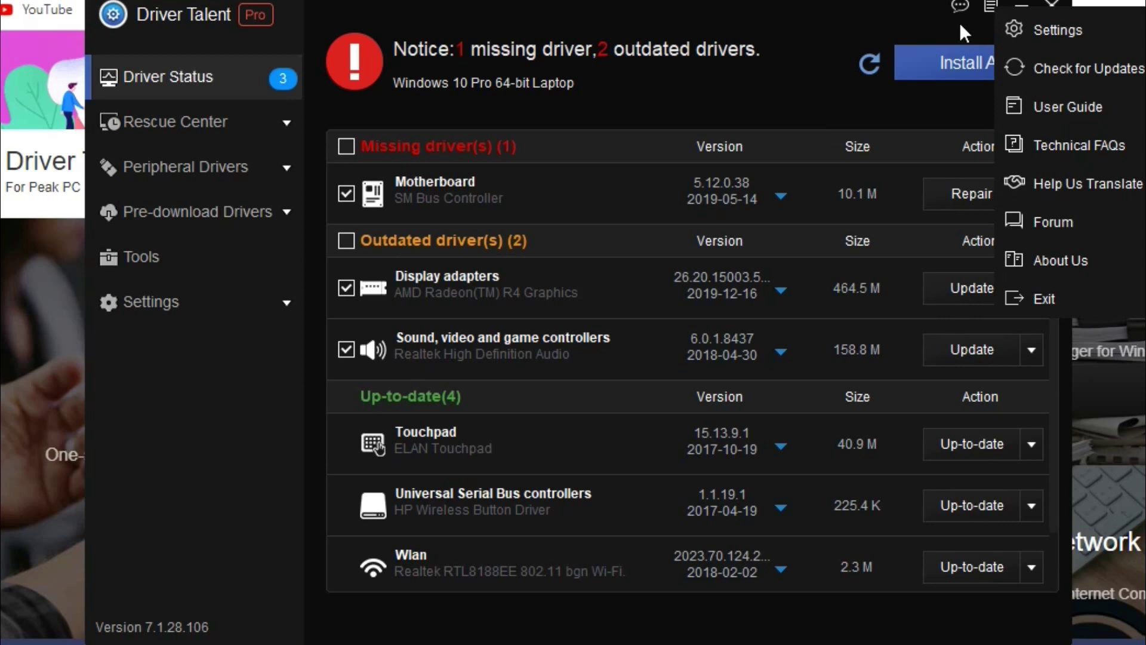
pyautogui.click(958, 23)
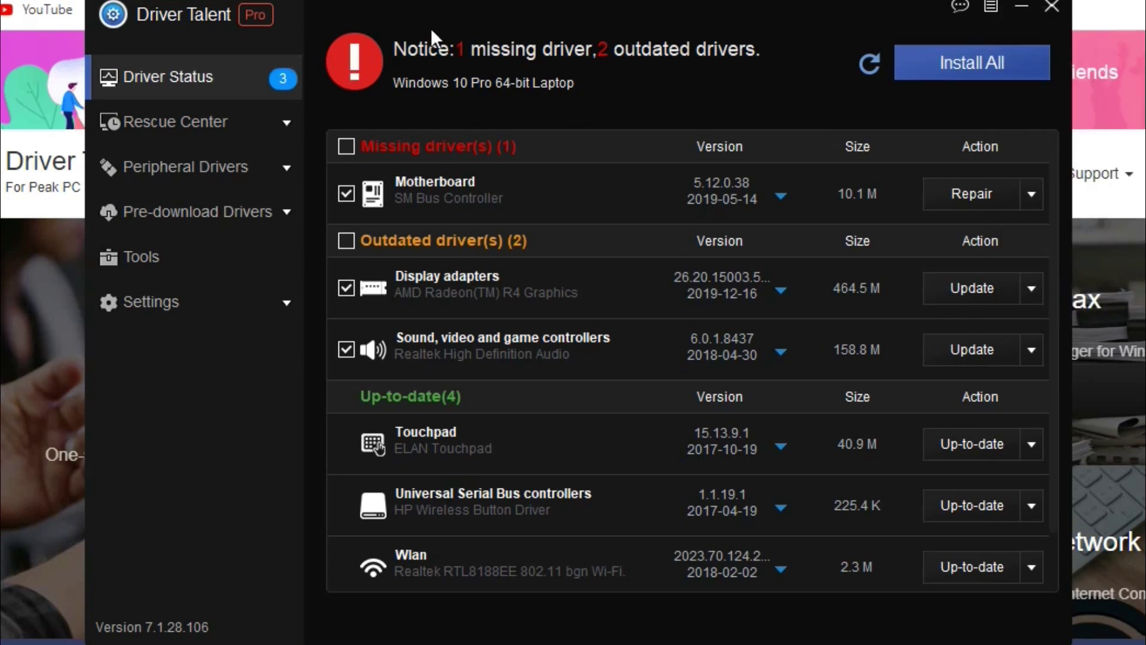
pyautogui.click(174, 113)
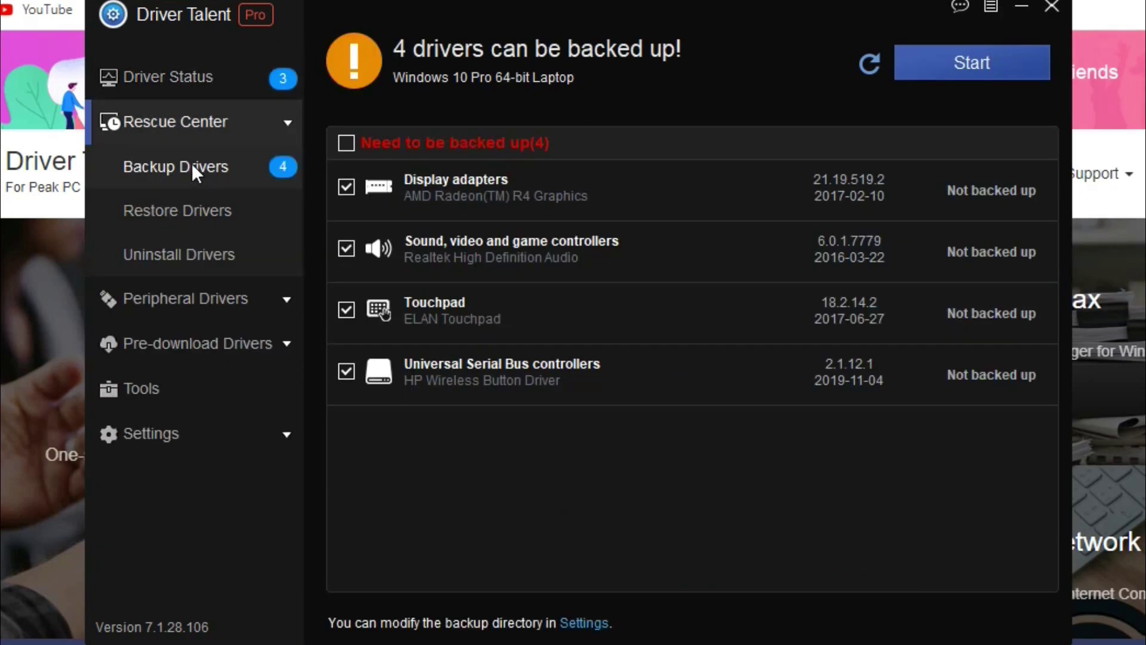
# - Review the Driver Status list and start updating the AMD Radeon(TM) R4 Graphics driver, declining to cancel the process
pyautogui.click(192, 81)
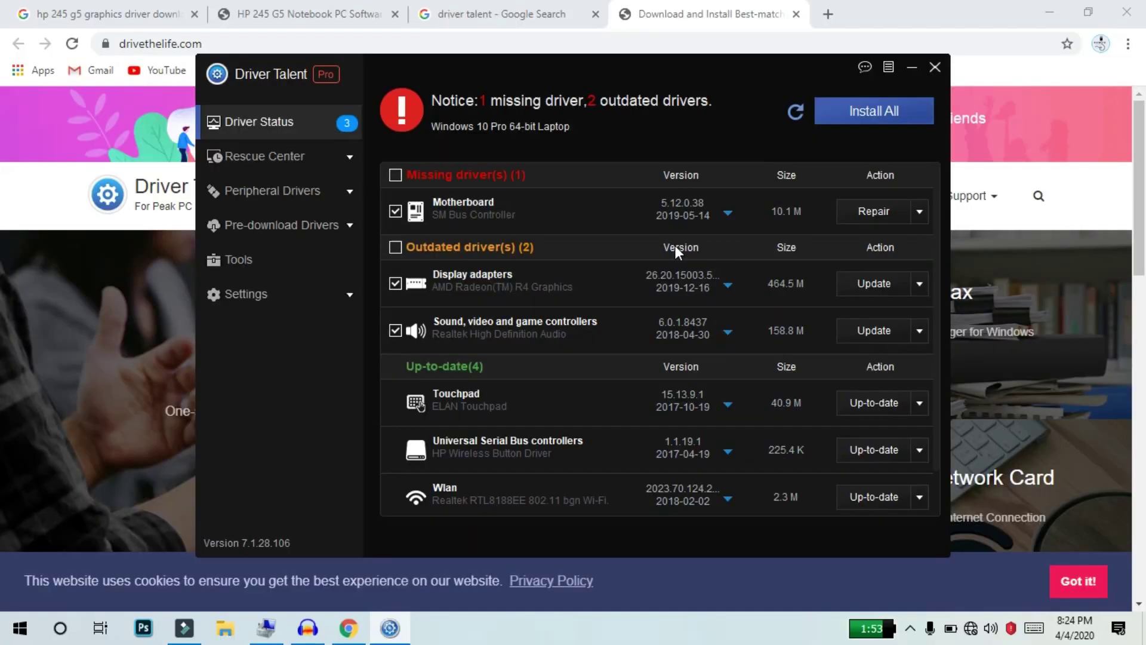
pyautogui.scroll(-1, 676, 250)
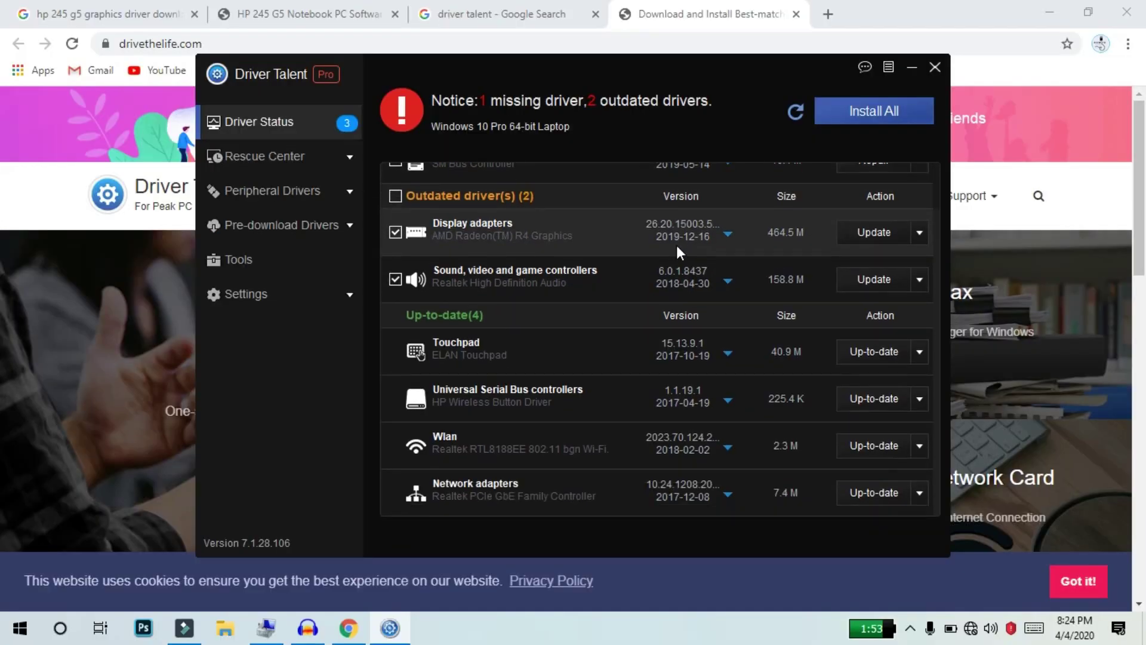
pyautogui.scroll(1, 705, 268)
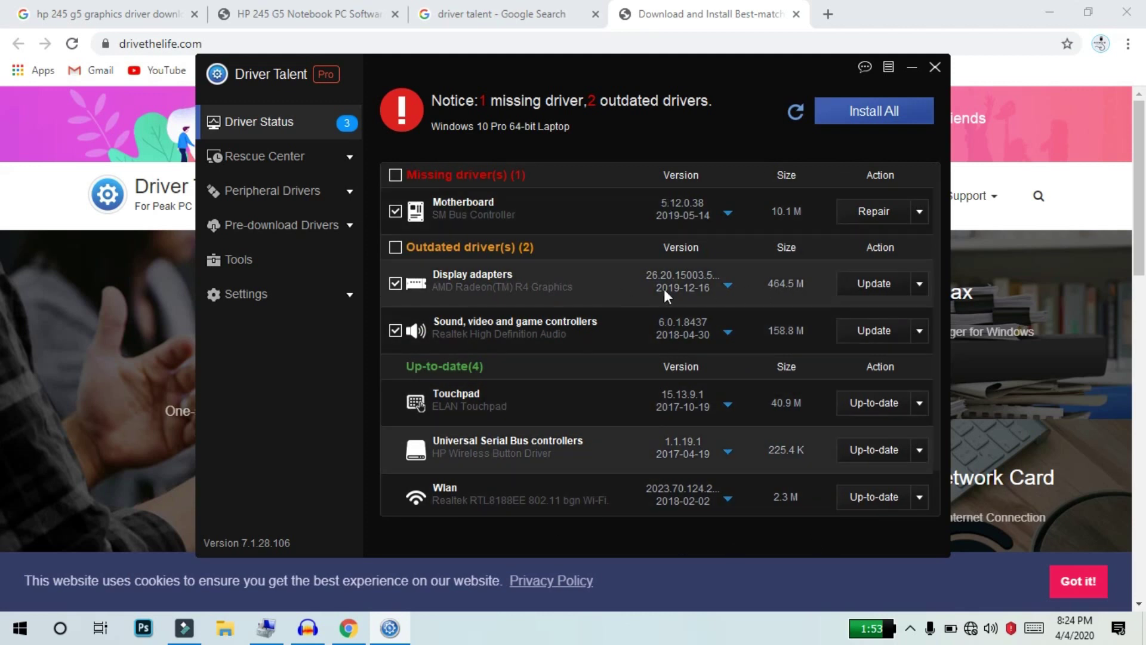
pyautogui.click(881, 286)
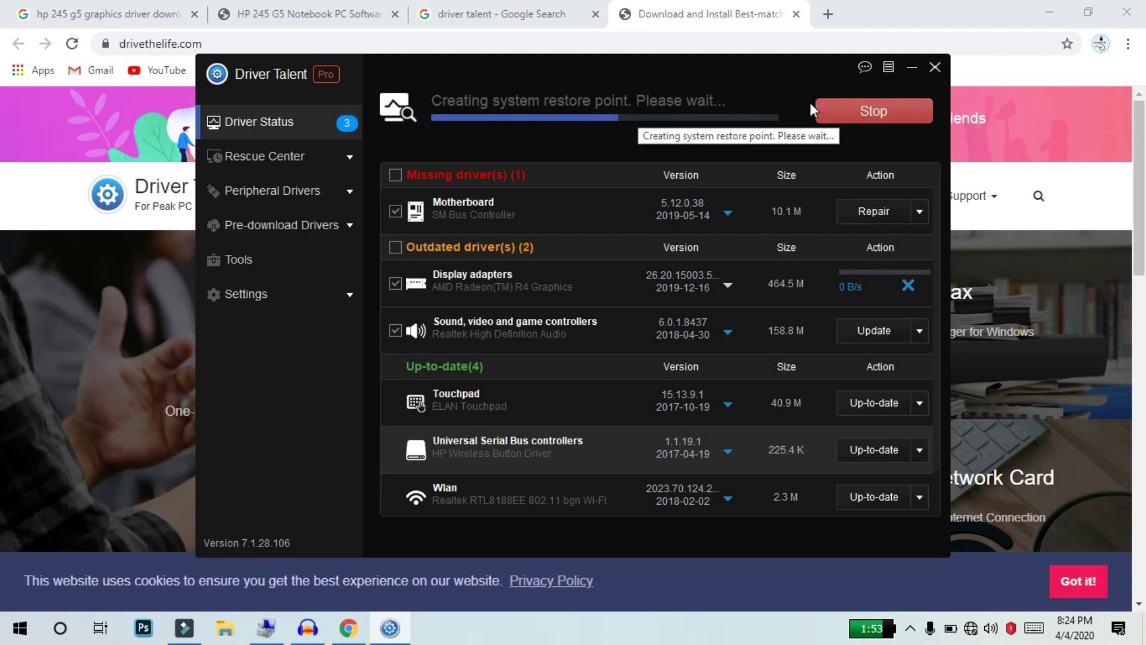
pyautogui.click(842, 112)
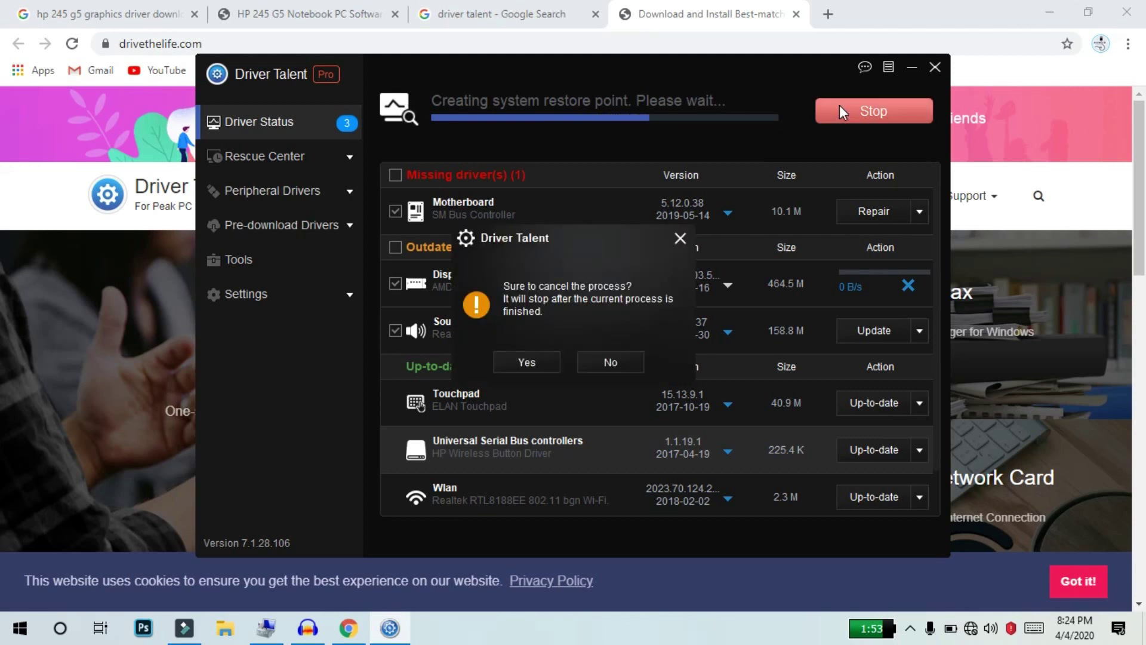
pyautogui.click(679, 237)
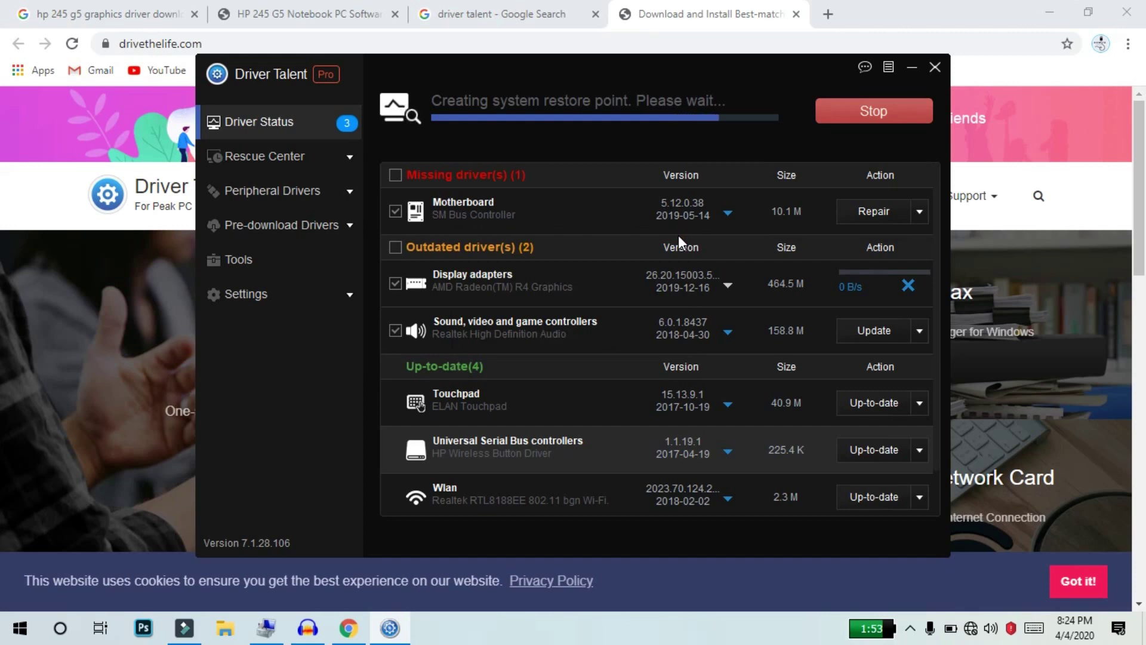
# - Open the free drivers download utility page on drivethelife.com, then return to Driver Talent and dismiss its update result message
pyautogui.click(24, 343)
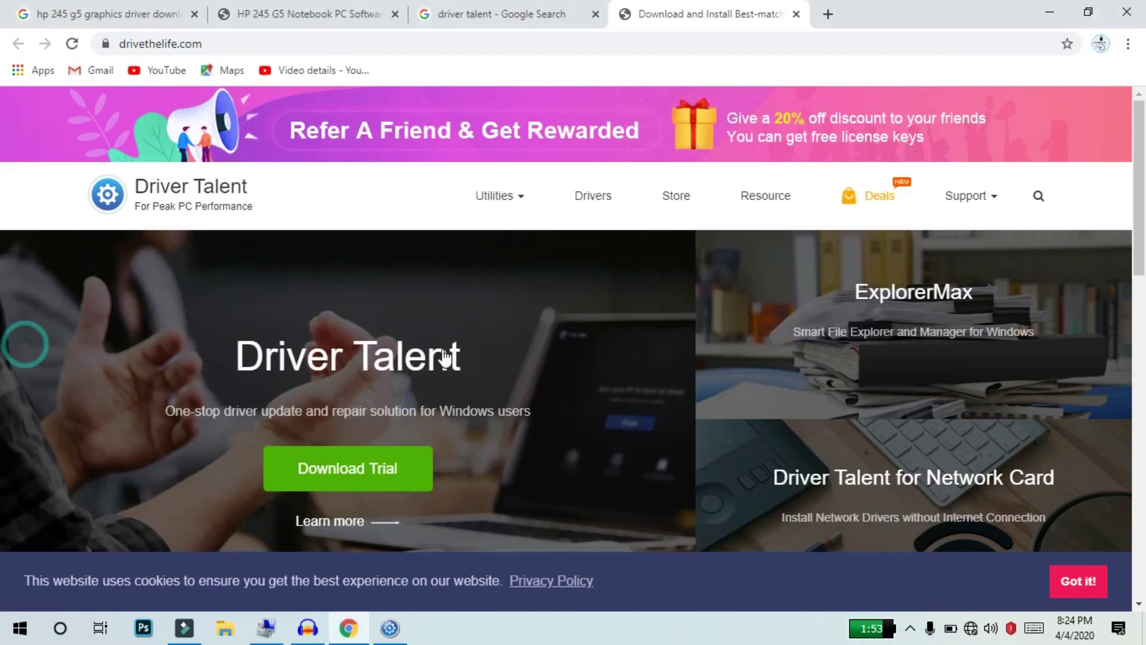
pyautogui.moveTo(709, 339)
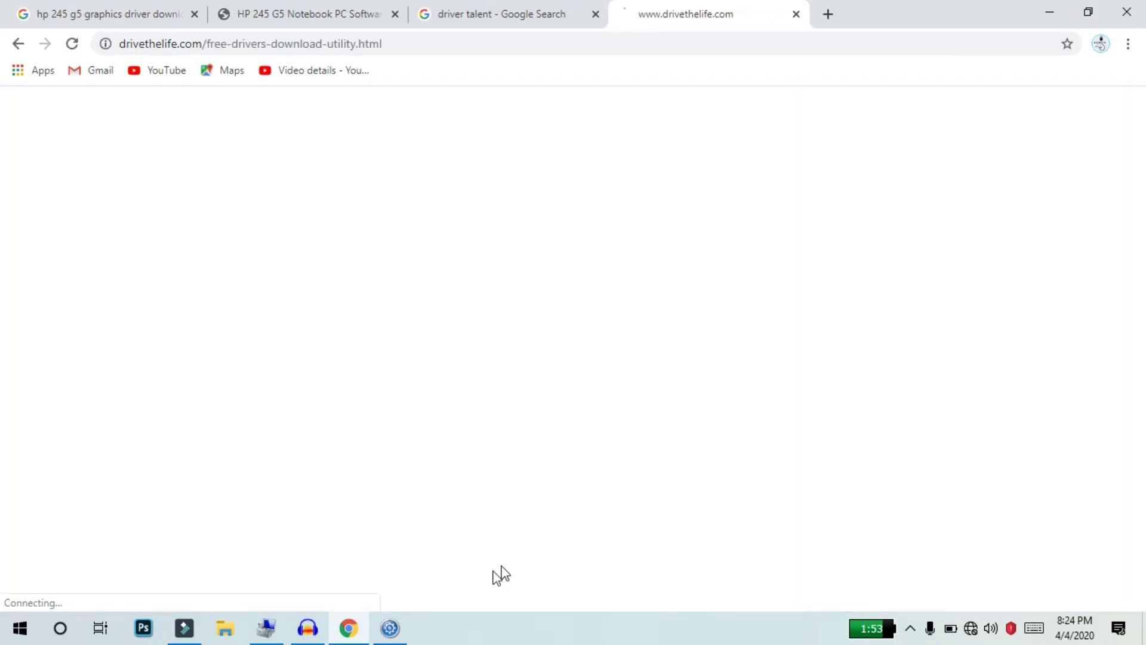
pyautogui.click(390, 628)
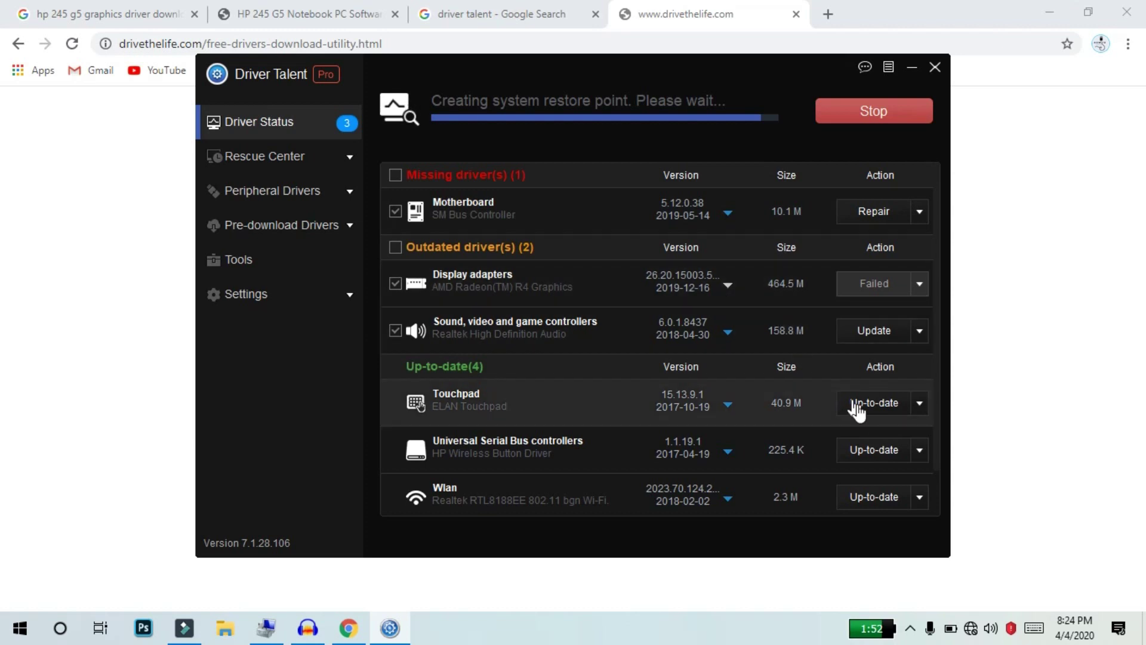
pyautogui.scroll(-1, 857, 411)
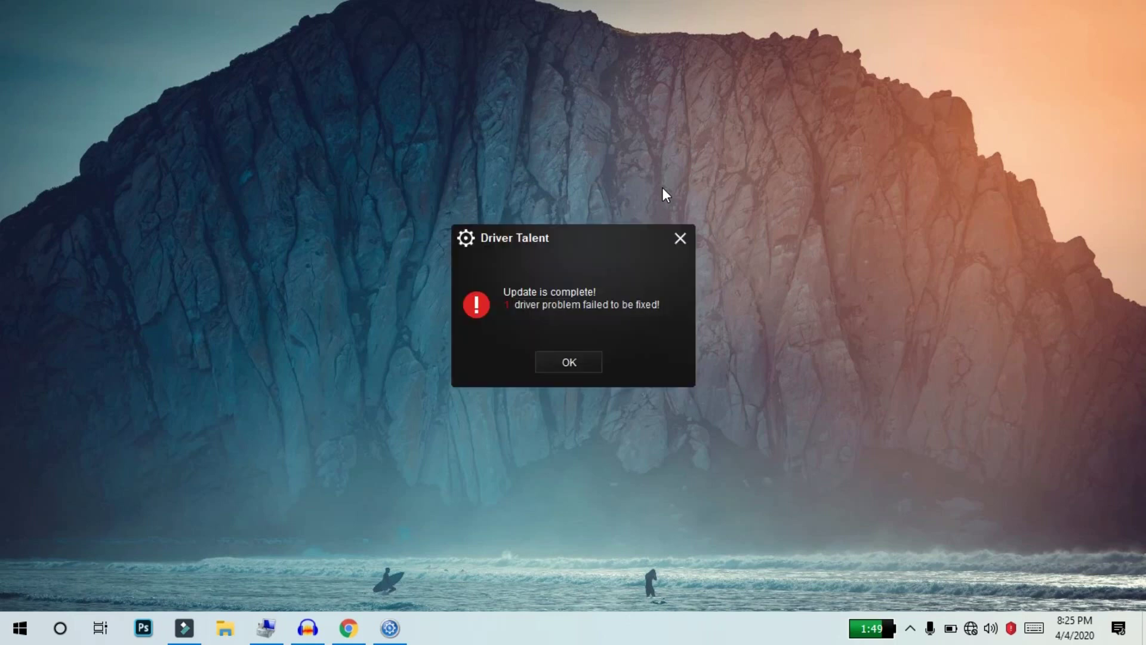
pyautogui.click(678, 237)
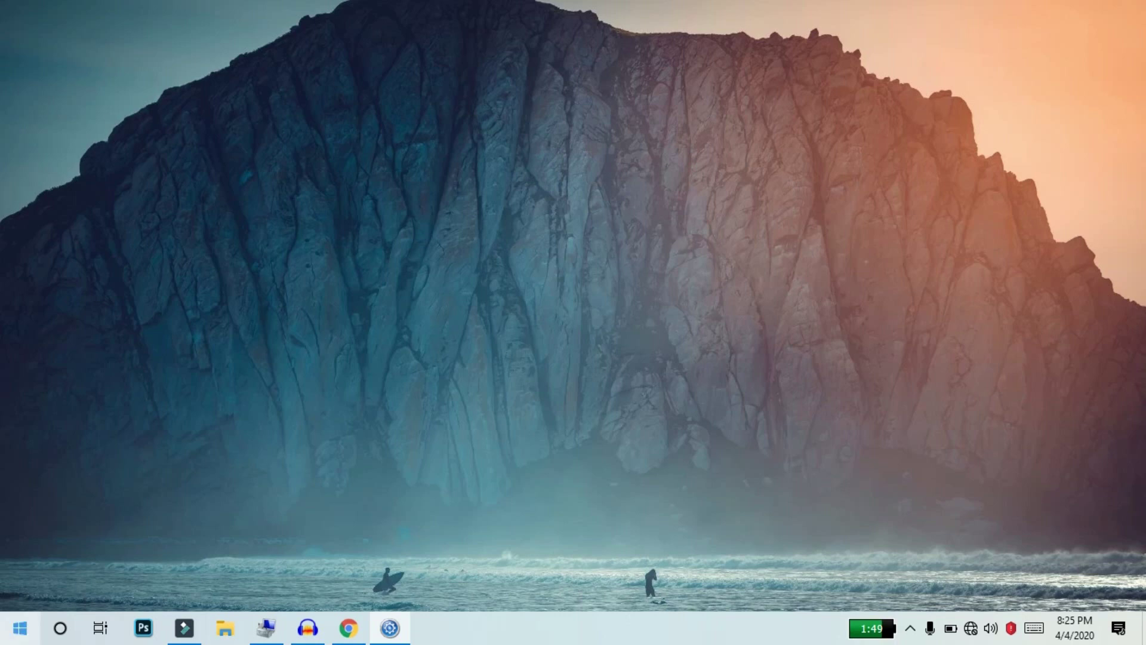
pyautogui.rightClick(17, 628)
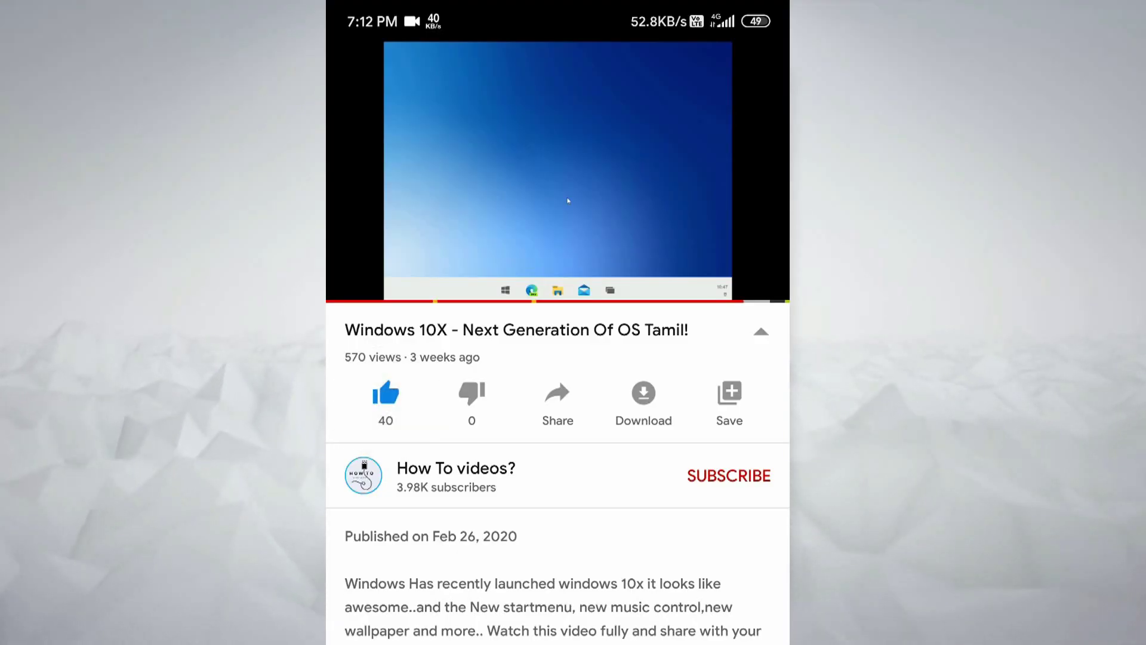
# - Subscribe to the How To videos? channel on YouTube and set its notifications to All
pyautogui.click(758, 475)
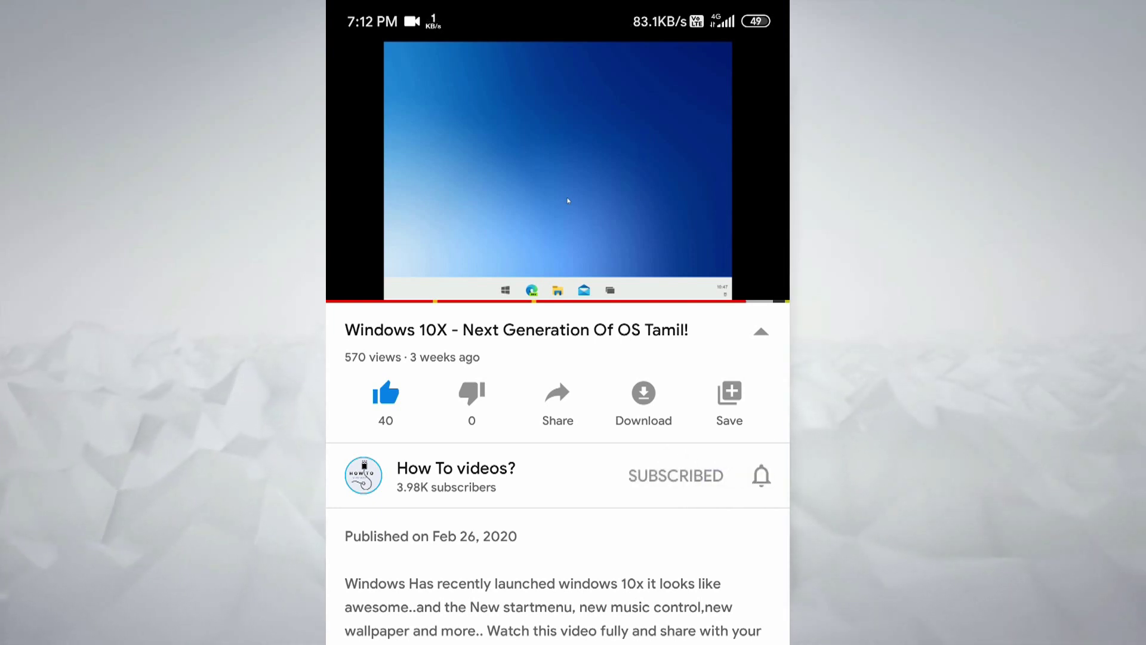
pyautogui.click(761, 475)
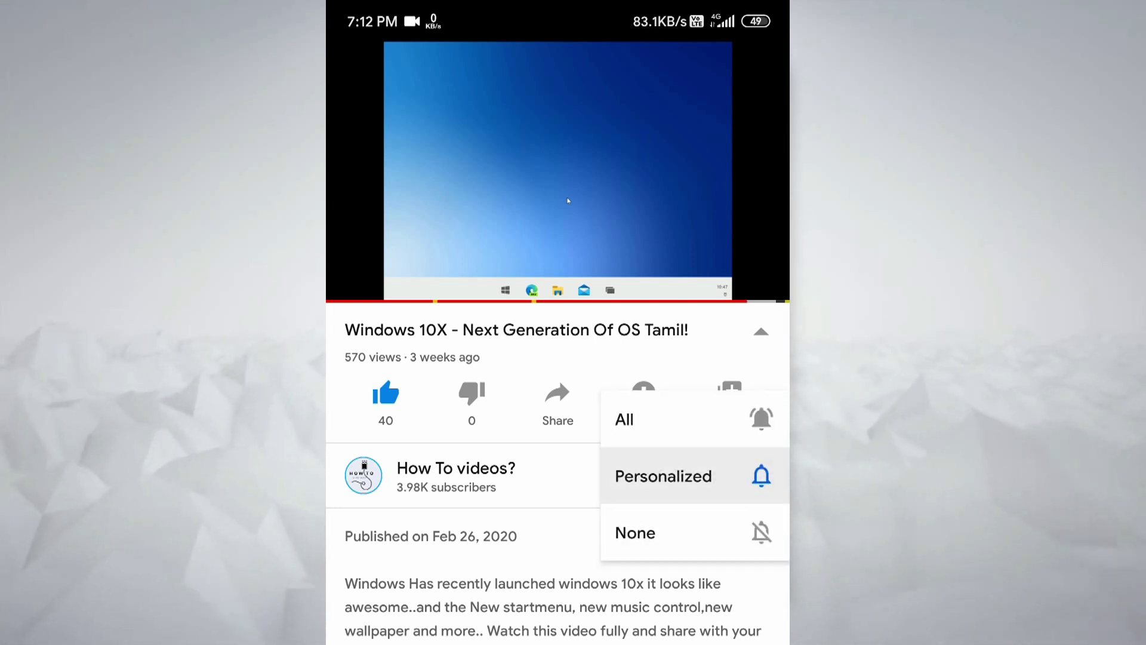
pyautogui.click(656, 419)
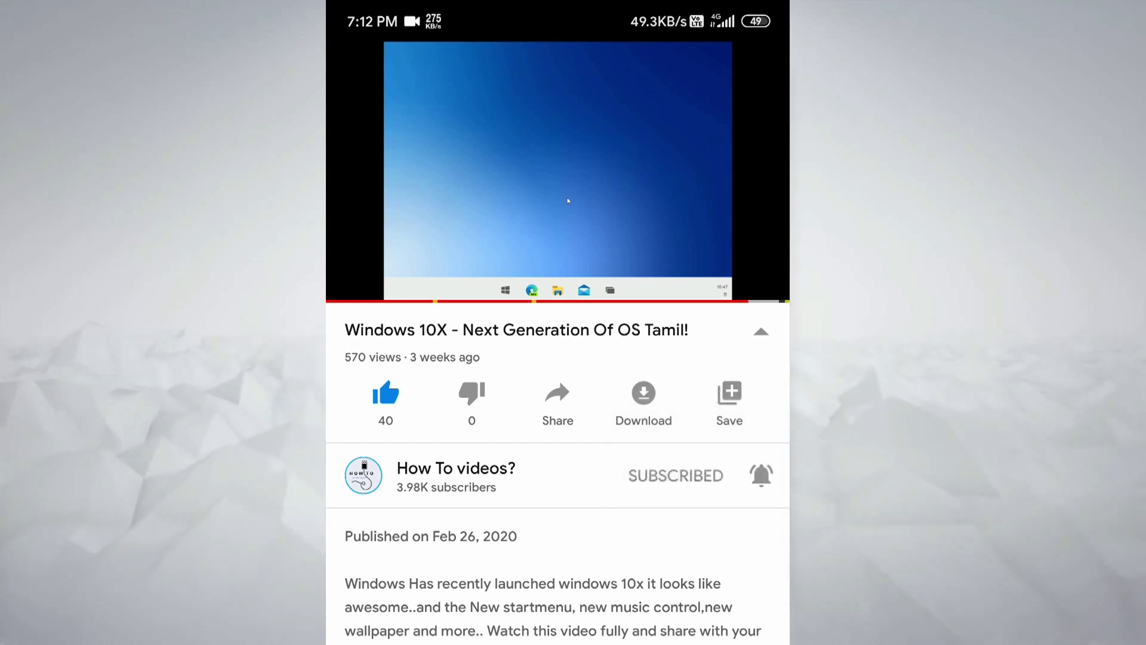